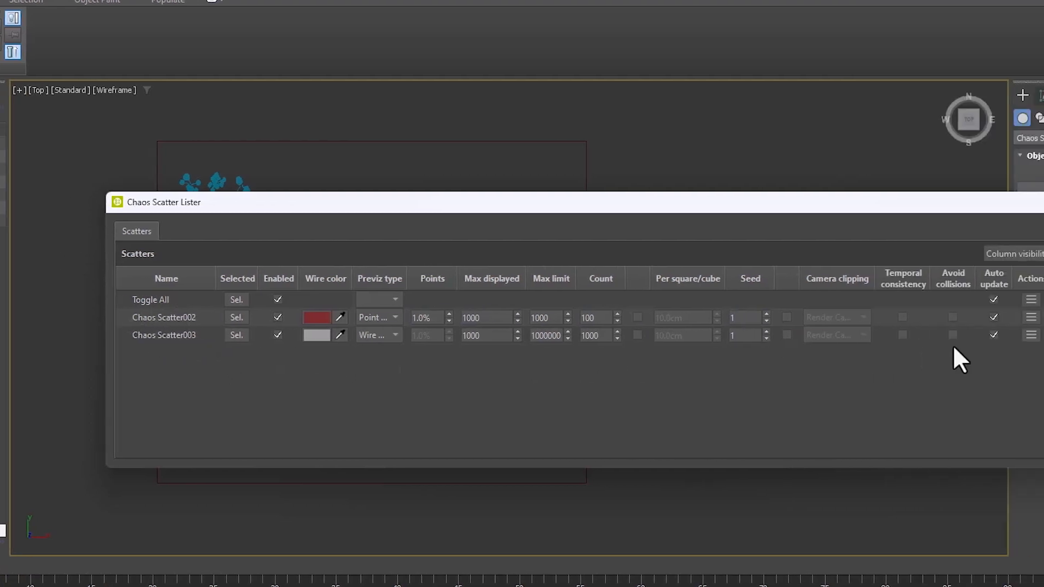
Close the Chaos Scatter Lister, isolate the ground surface in the top view to check its outline, and end the isolation
{"action": "left_click", "coordinate": [931, 201]}
{"action": "scroll", "coordinate": [337, 365], "scroll_direction": "down", "scroll_amount": 8}
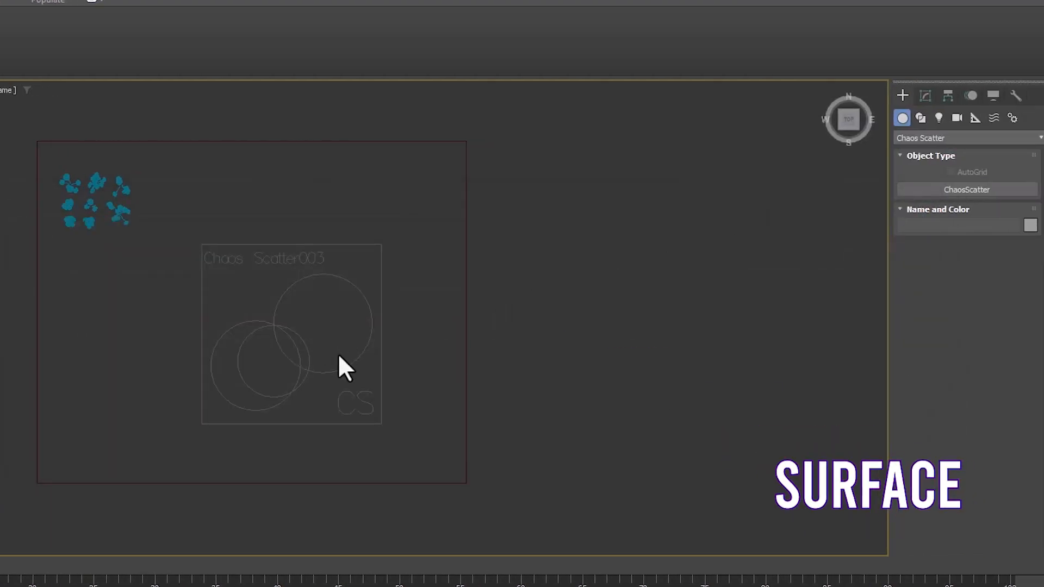
{"action": "middle_click_drag", "start_coordinate": [328, 152], "coordinate": [329, 366]}
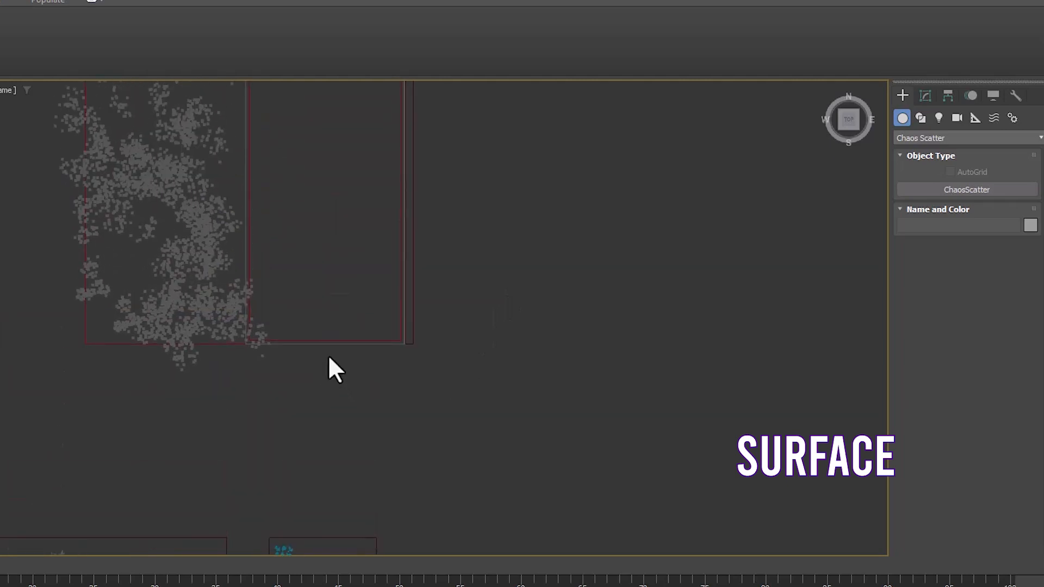
{"action": "left_click", "coordinate": [328, 337]}
{"action": "scroll", "coordinate": [342, 438], "scroll_direction": "down", "scroll_amount": 4}
{"action": "middle_click_drag", "start_coordinate": [347, 189], "coordinate": [351, 271]}
{"action": "key", "text": "alt+q"}
{"action": "left_click", "coordinate": [428, 439]}
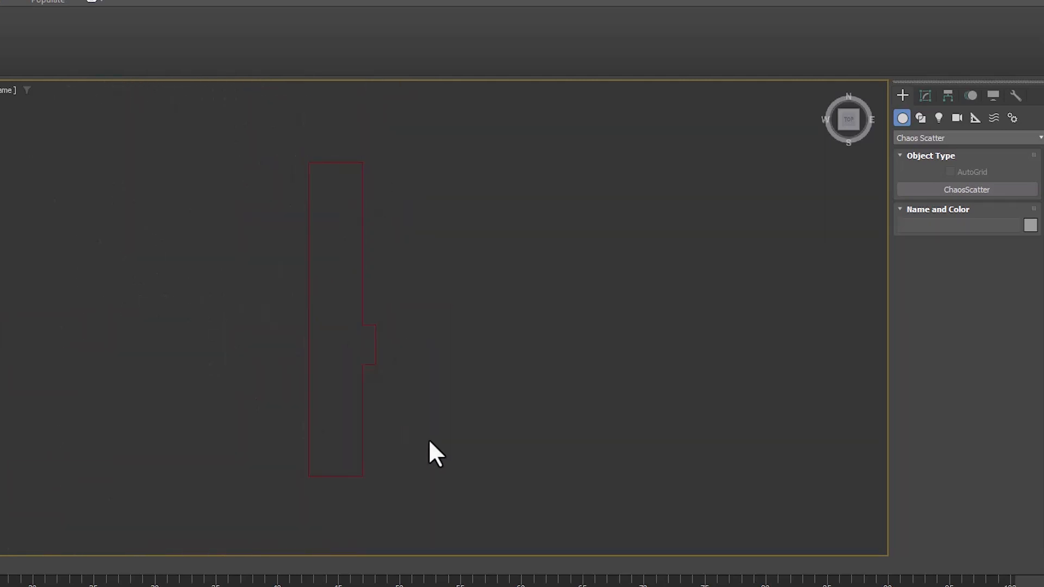
{"action": "key", "text": "alt+q"}
Select all the clover plant models beside the Chaos Scatter003 icon and frame them in the perspective view
{"action": "middle_click_drag", "start_coordinate": [420, 493], "coordinate": [424, 298]}
{"action": "scroll", "coordinate": [332, 353], "scroll_direction": "up", "scroll_amount": 8}
{"action": "scroll", "coordinate": [336, 345], "scroll_direction": "up", "scroll_amount": 5}
{"action": "left_click_drag", "start_coordinate": [365, 267], "coordinate": [201, 427]}
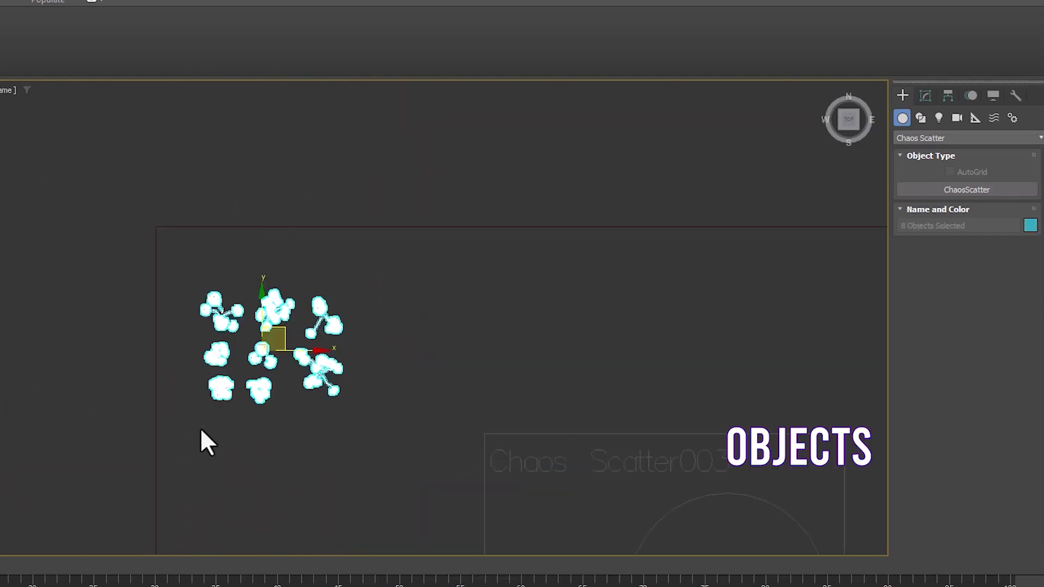
{"action": "key", "text": "p"}
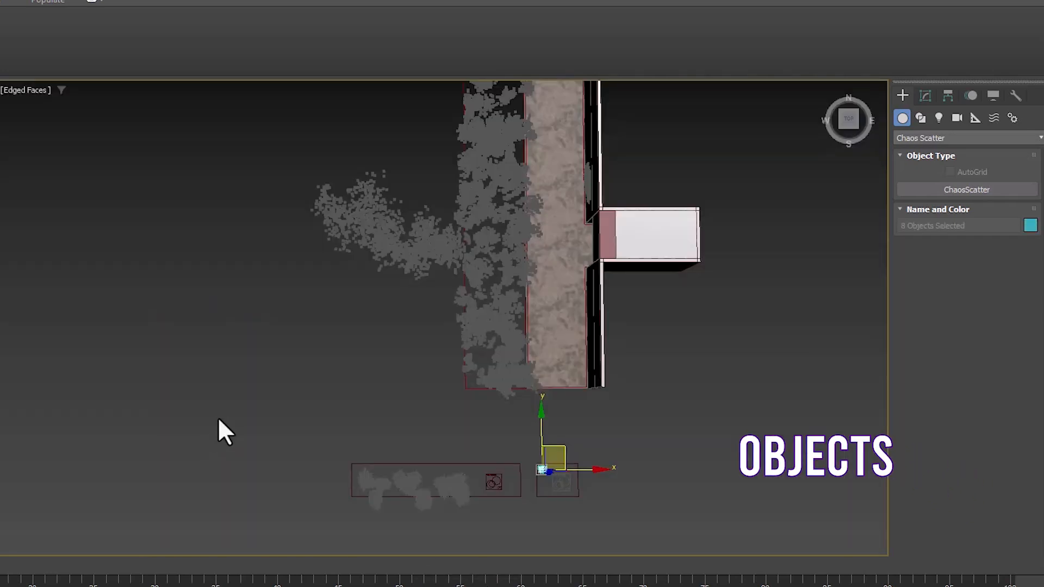
{"action": "key", "text": "z"}
Turn off the edged faces display and examine the individual clover plant models up close
{"action": "middle_click_drag", "start_coordinate": [293, 425], "coordinate": [337, 272], "text": "alt"}
{"action": "left_click", "coordinate": [403, 280]}
{"action": "key", "text": "F4"}
{"action": "scroll", "coordinate": [536, 307], "scroll_direction": "up", "scroll_amount": 4}
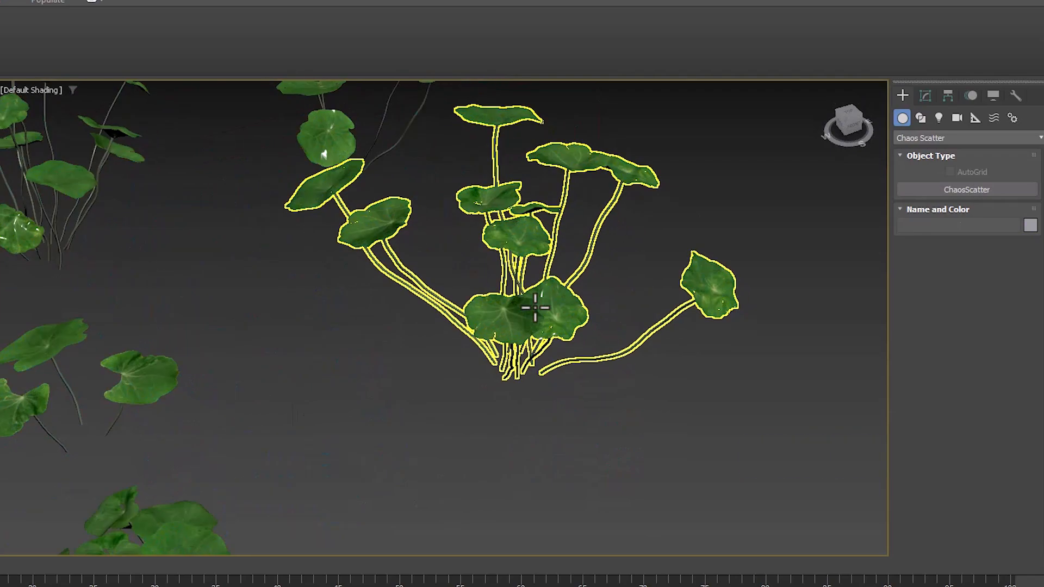
{"action": "mouse_move", "coordinate": [541, 315]}
{"action": "middle_mouse_down", "text": "alt"}
{"action": "mouse_move", "coordinate": [458, 314]}
{"action": "mouse_move", "coordinate": [478, 291]}
{"action": "mouse_move", "coordinate": [555, 299]}
{"action": "mouse_move", "coordinate": [520, 301]}
{"action": "mouse_move", "coordinate": [541, 313]}
{"action": "middle_mouse_up", "text": "alt"}
{"action": "scroll", "coordinate": [541, 313], "scroll_direction": "down", "scroll_amount": 5}
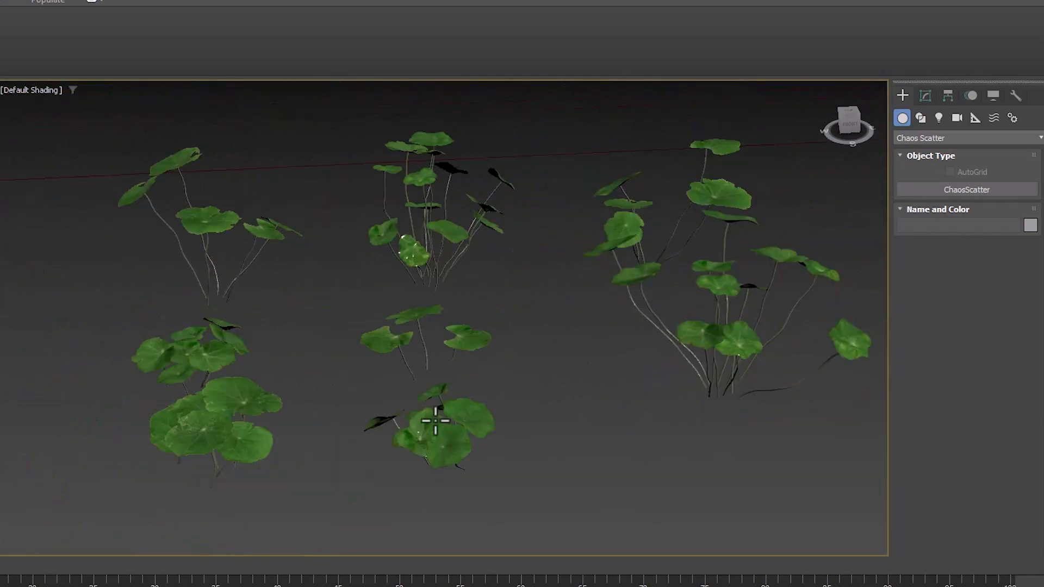
{"action": "middle_click_drag", "start_coordinate": [432, 415], "coordinate": [454, 457], "text": "alt"}
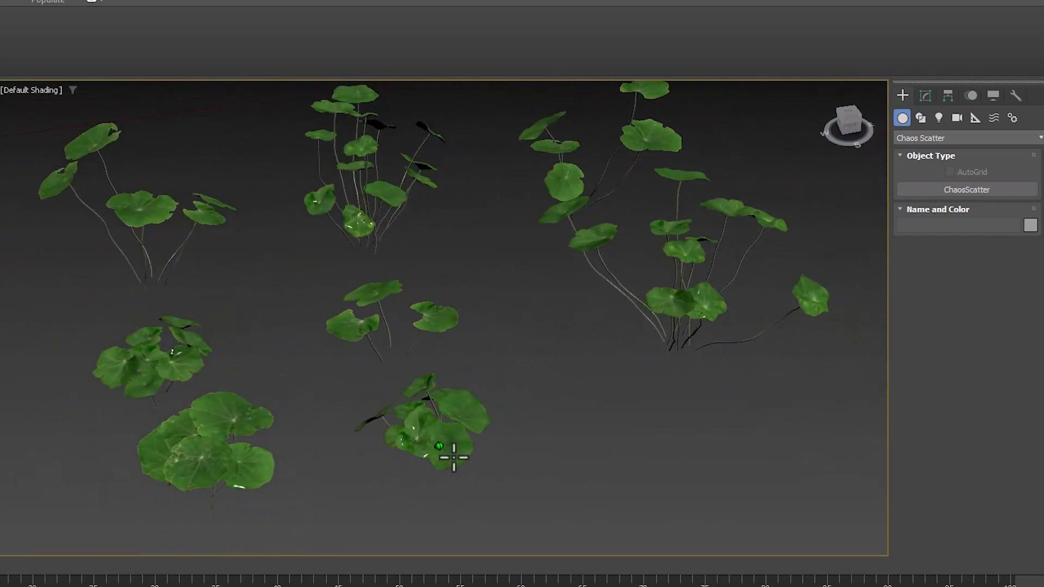
Select the Chaos Scatter003 icon and open its Objects parameters for editing
{"action": "scroll", "coordinate": [513, 416], "scroll_direction": "down", "scroll_amount": 10}
{"action": "middle_click_drag", "start_coordinate": [511, 434], "coordinate": [640, 292], "text": "alt"}
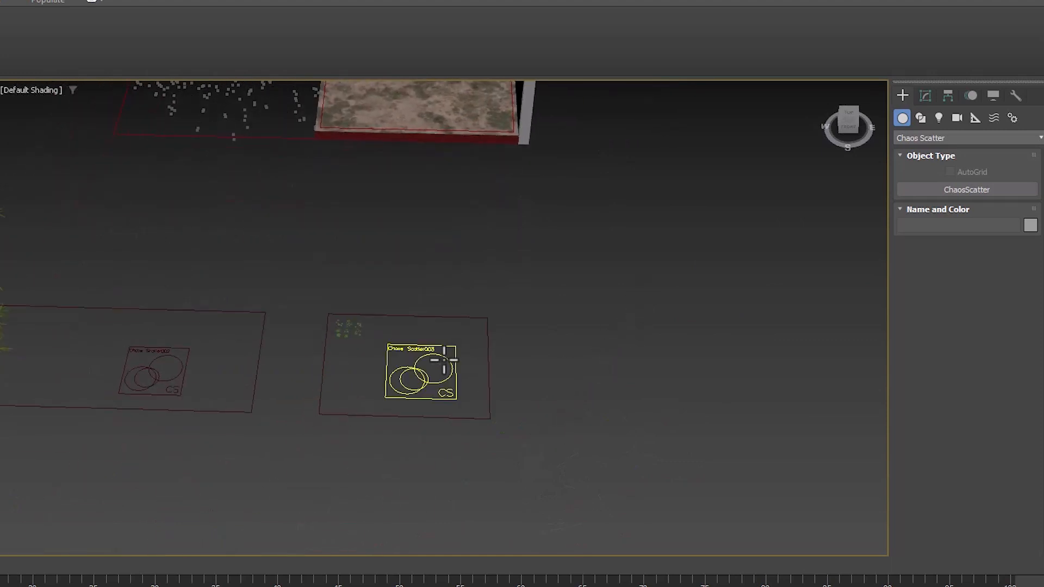
{"action": "left_click", "coordinate": [444, 359]}
{"action": "middle_click_drag", "start_coordinate": [419, 354], "coordinate": [425, 372]}
{"action": "left_click", "coordinate": [924, 95]}
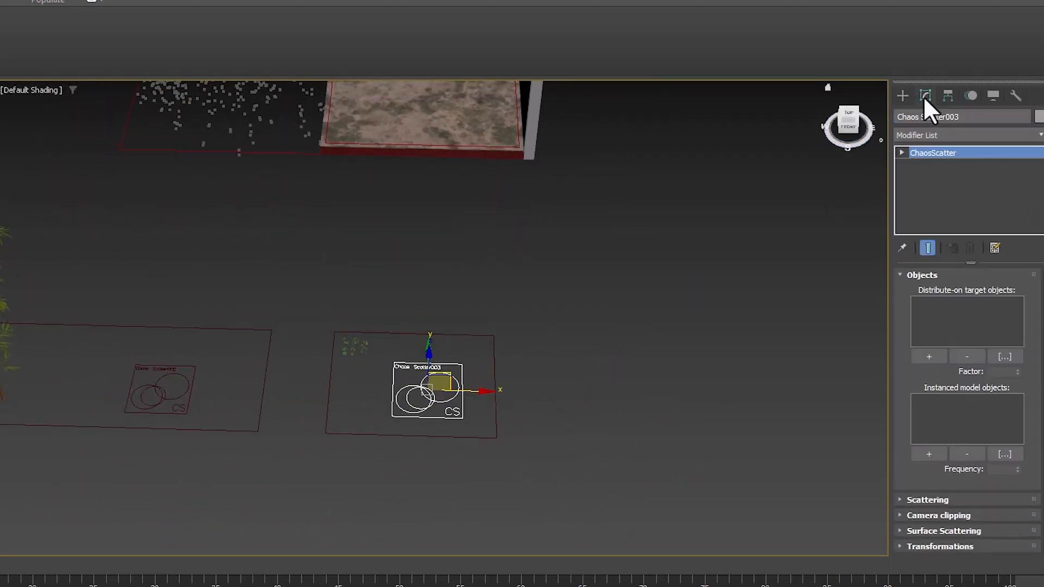
{"action": "left_click", "coordinate": [918, 275]}
{"action": "left_click", "coordinate": [921, 274]}
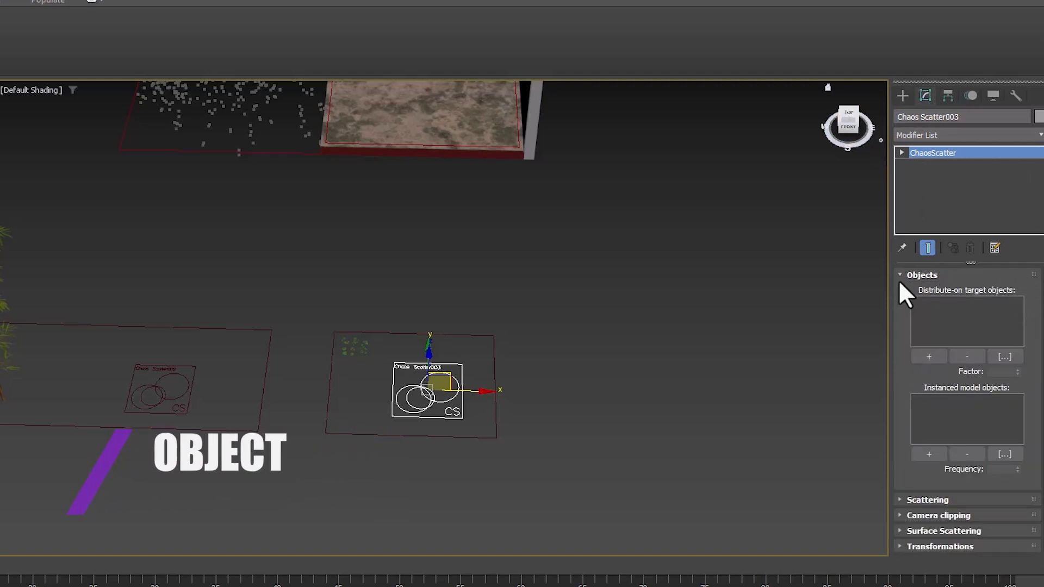
Add the soil-textured ground surface Line003 as the distribute-on target object of Chaos Scatter003
{"action": "left_click", "coordinate": [928, 357]}
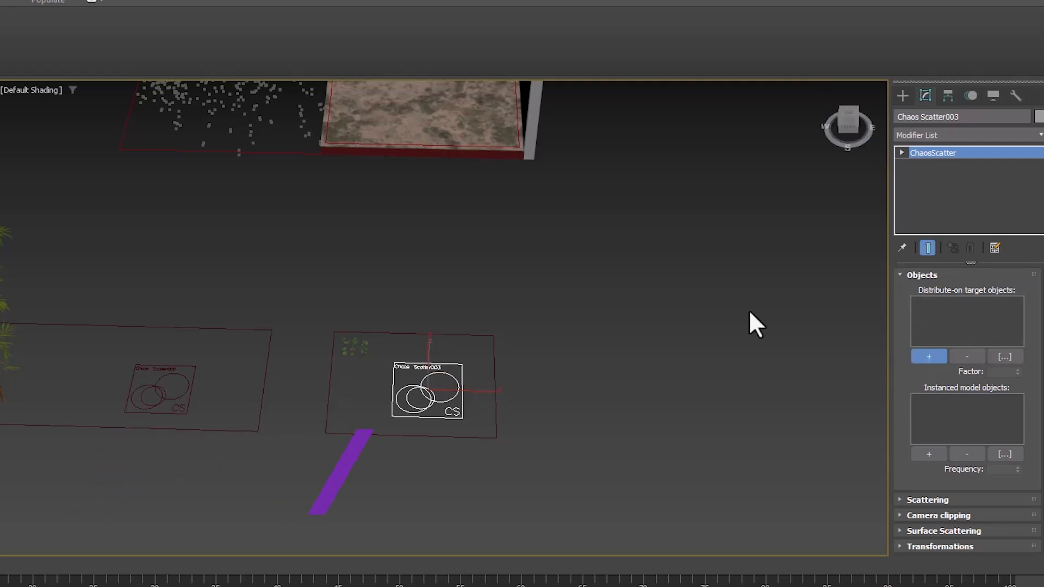
{"action": "scroll", "coordinate": [492, 140], "scroll_direction": "up", "scroll_amount": 4}
{"action": "left_click", "coordinate": [497, 163]}
{"action": "scroll", "coordinate": [494, 206], "scroll_direction": "down", "scroll_amount": 5}
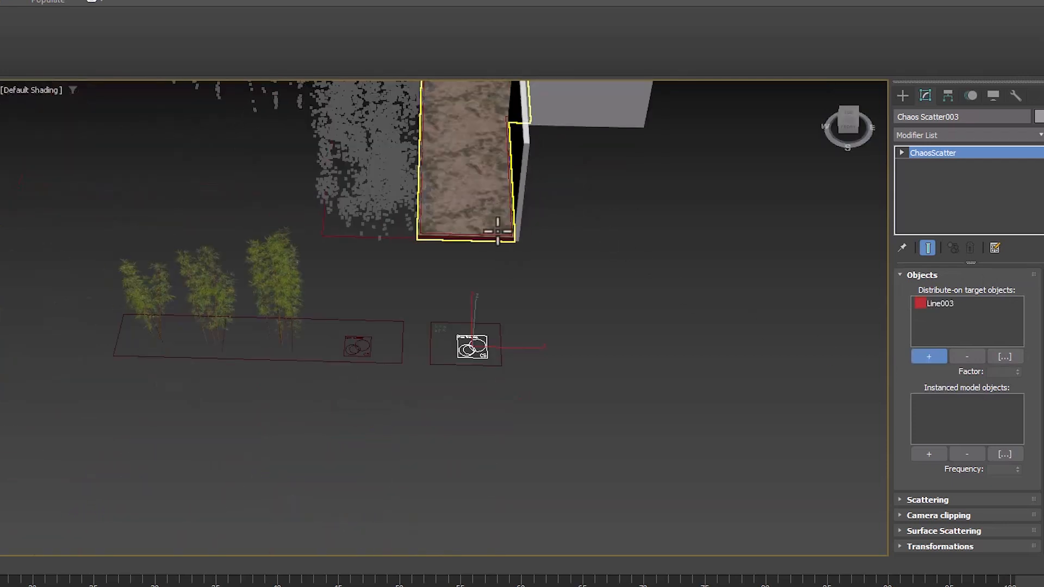
{"action": "mouse_move", "coordinate": [494, 229]}
{"action": "middle_mouse_down"}
{"action": "mouse_move", "coordinate": [490, 260]}
{"action": "mouse_move", "coordinate": [484, 217]}
{"action": "middle_mouse_up"}
{"action": "scroll", "coordinate": [484, 217], "scroll_direction": "up", "scroll_amount": 3}
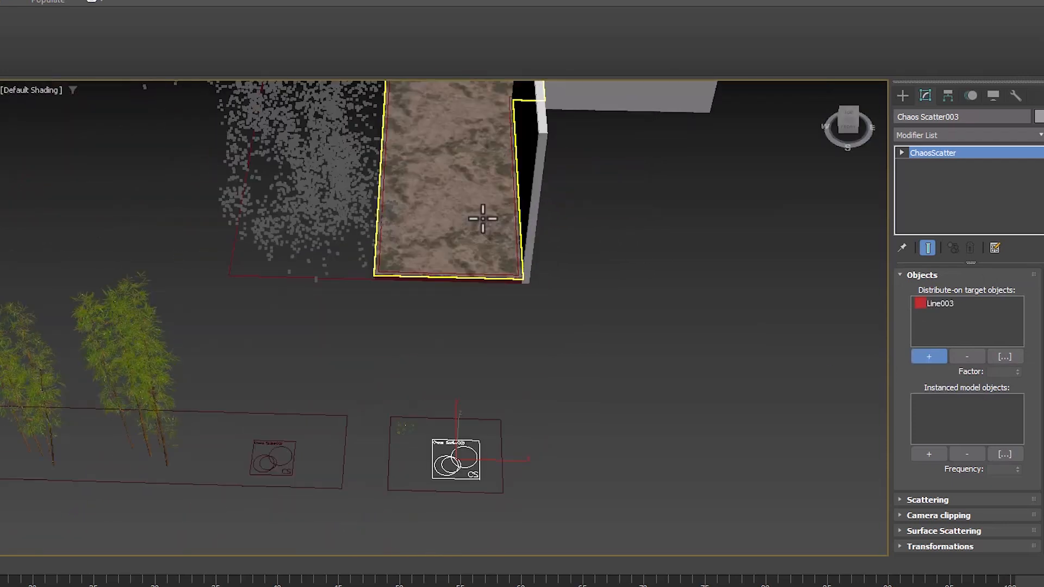
{"action": "right_click", "coordinate": [763, 293]}
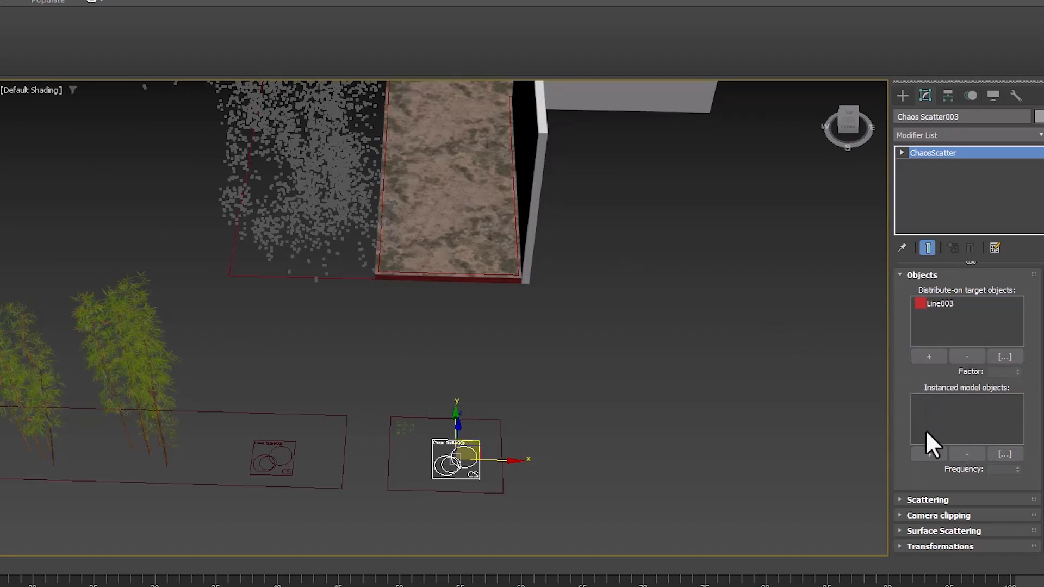
Add the clover plants, including Clover_01 to Clover_04, as instanced model objects of Chaos Scatter003
{"action": "left_click", "coordinate": [929, 454]}
{"action": "scroll", "coordinate": [406, 430], "scroll_direction": "up", "scroll_amount": 5}
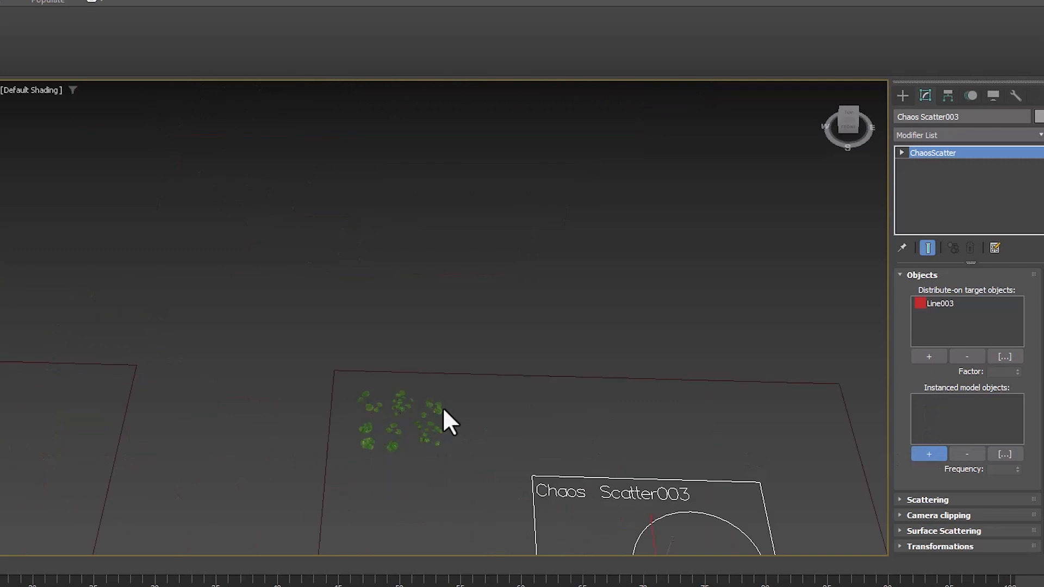
{"action": "left_click", "coordinate": [435, 429]}
{"action": "left_click", "coordinate": [401, 410]}
{"action": "left_click", "coordinate": [371, 408]}
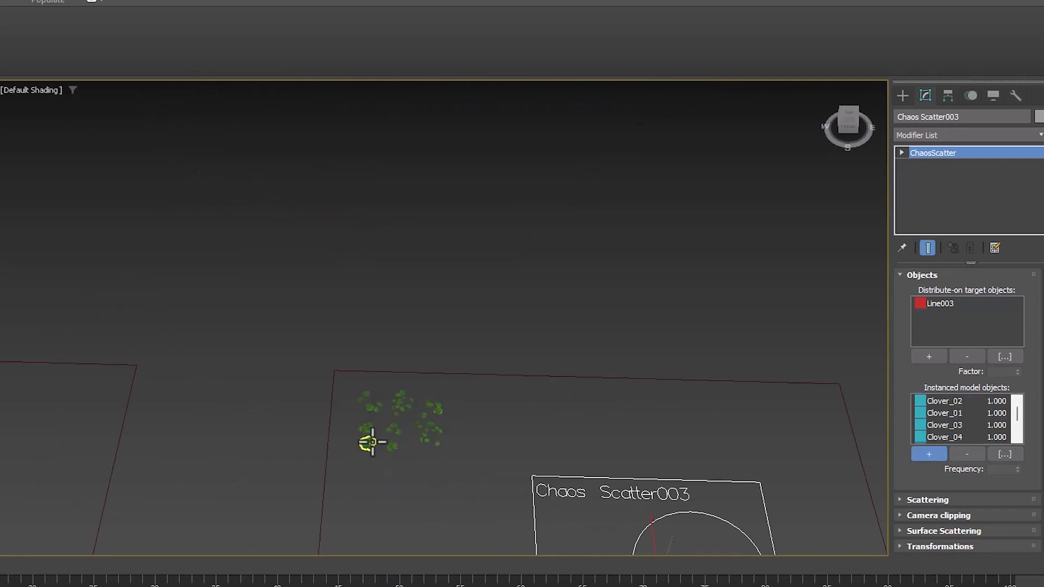
{"action": "right_click", "coordinate": [380, 406]}
Set the frequency of Clover_01 to 2 in the scatter's instanced models, with the scattered ground surface in view
{"action": "scroll", "coordinate": [499, 436], "scroll_direction": "down", "scroll_amount": 5}
{"action": "middle_click_drag", "start_coordinate": [519, 185], "coordinate": [566, 270]}
{"action": "scroll", "coordinate": [499, 315], "scroll_direction": "up", "scroll_amount": 4}
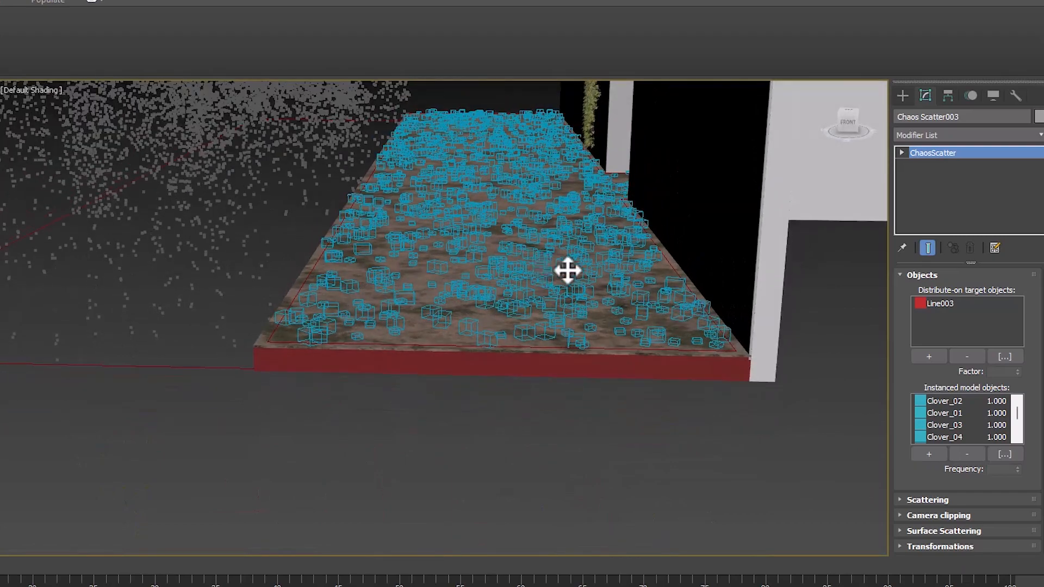
{"action": "scroll", "coordinate": [580, 298], "scroll_direction": "up", "scroll_amount": 4}
{"action": "scroll", "coordinate": [470, 305], "scroll_direction": "down", "scroll_amount": 3}
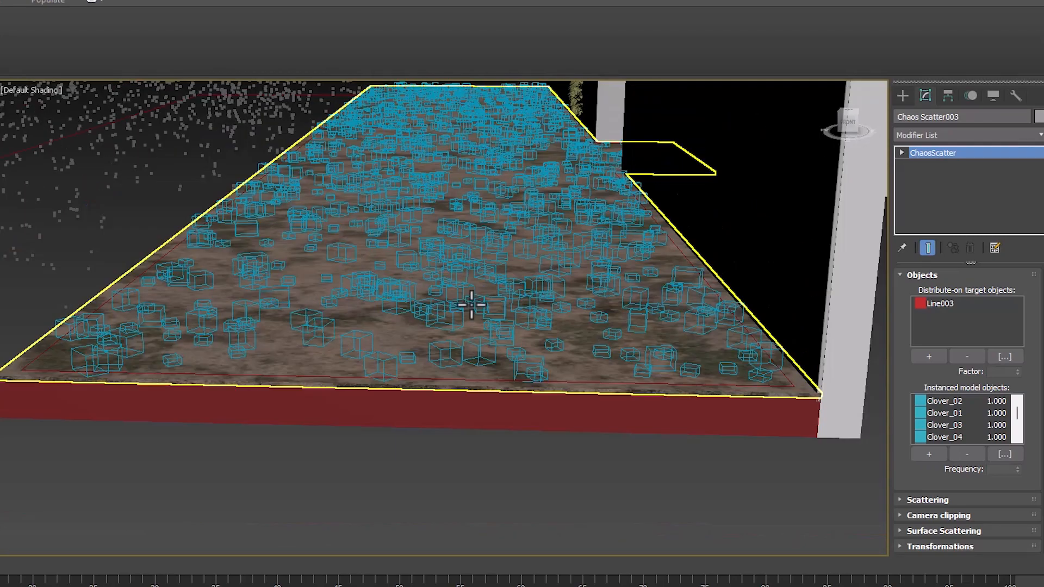
{"action": "middle_click_drag", "start_coordinate": [465, 244], "coordinate": [492, 280]}
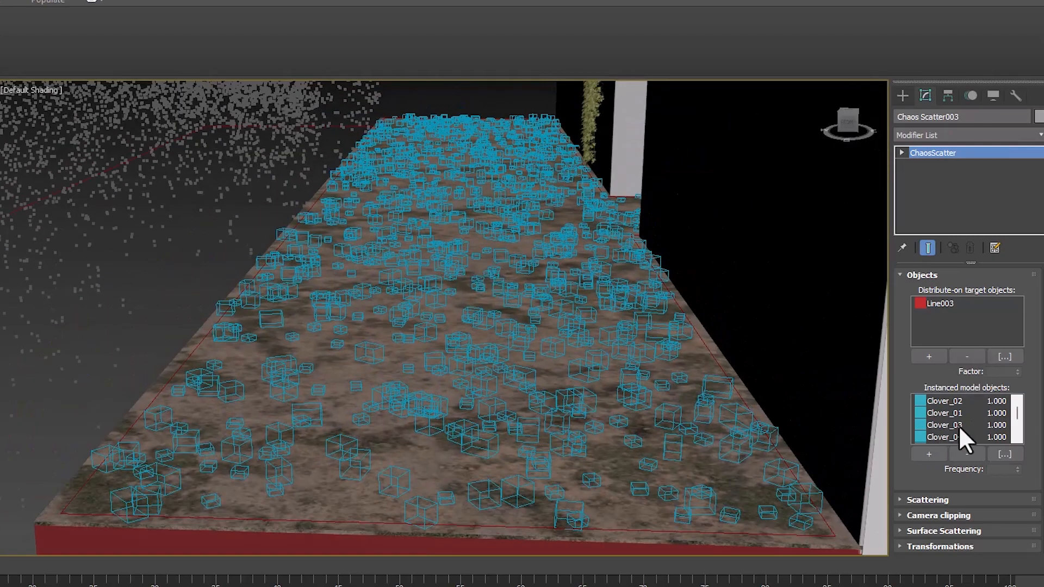
{"action": "left_click_drag", "start_coordinate": [1018, 415], "coordinate": [1016, 449]}
{"action": "left_click", "coordinate": [938, 412]}
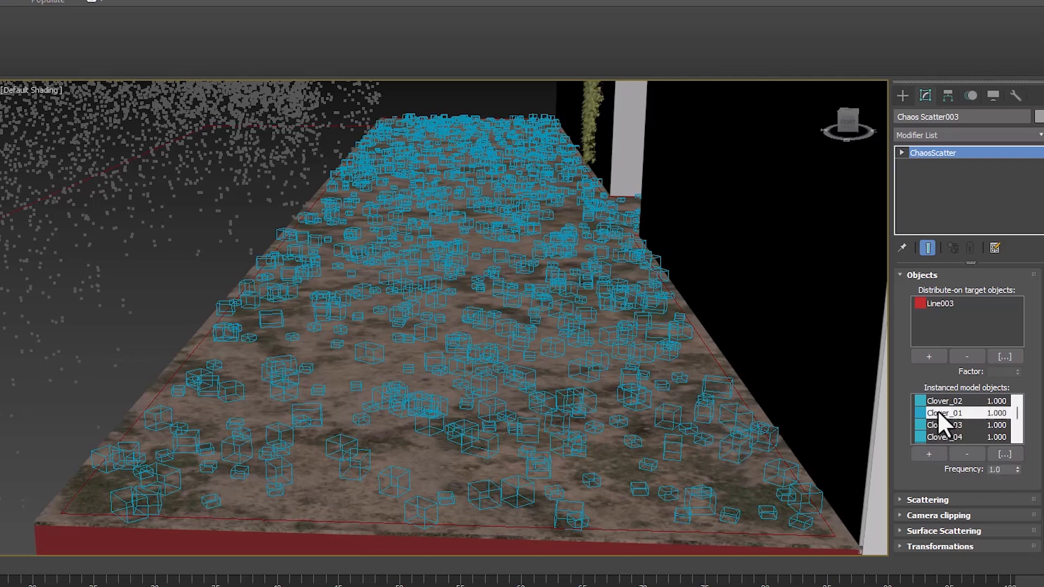
{"action": "double_click", "coordinate": [996, 470]}
{"action": "type", "text": "2"}
{"action": "key", "text": "Return"}
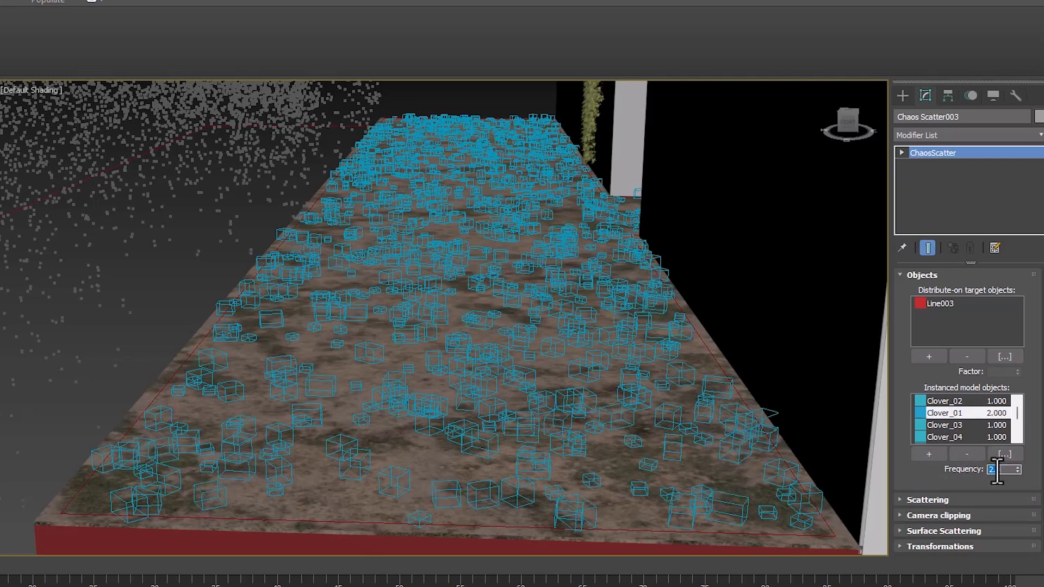
Set the frequency of Clover_03 to 0.5 in the scatter's instanced models
{"action": "left_click", "coordinate": [958, 427]}
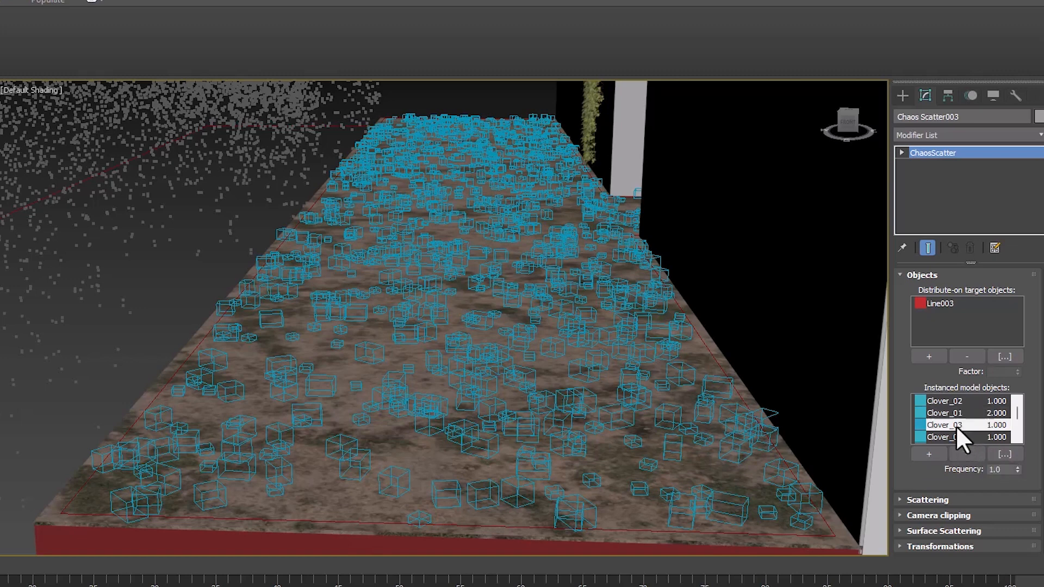
{"action": "left_click", "coordinate": [1004, 470]}
{"action": "type", "text": "0.5"}
{"action": "key", "text": "Return"}
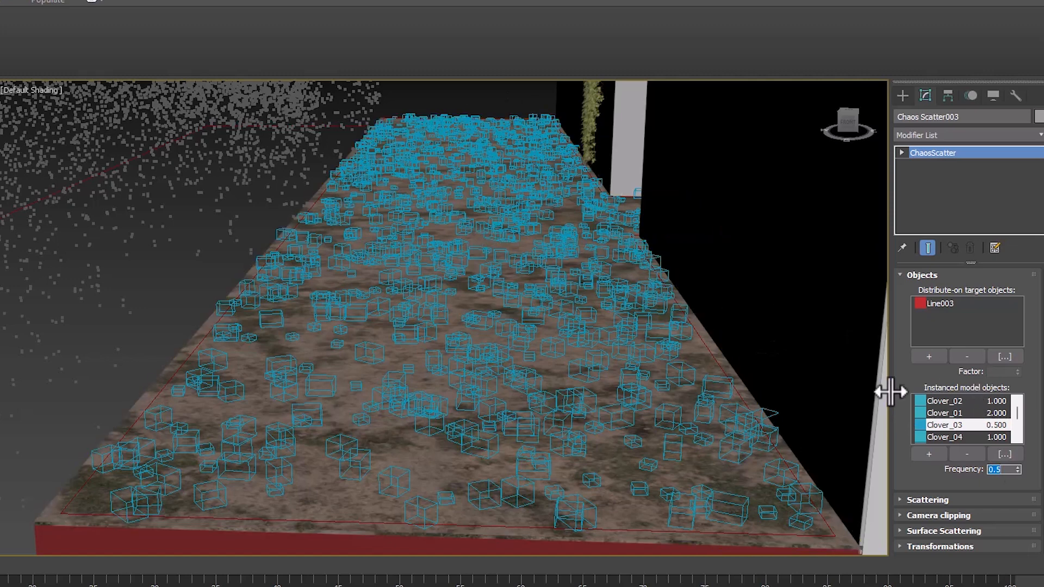
{"action": "middle_click_drag", "start_coordinate": [636, 375], "coordinate": [639, 381]}
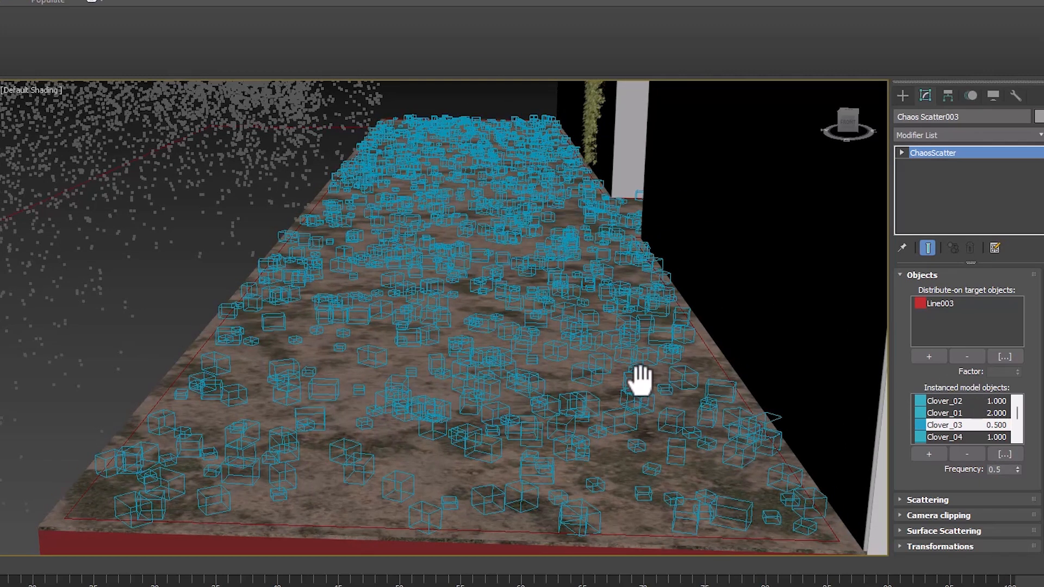
Try the Dot, Box and Full previz types for the scattered clover in the viewport display settings
{"action": "left_click", "coordinate": [913, 276]}
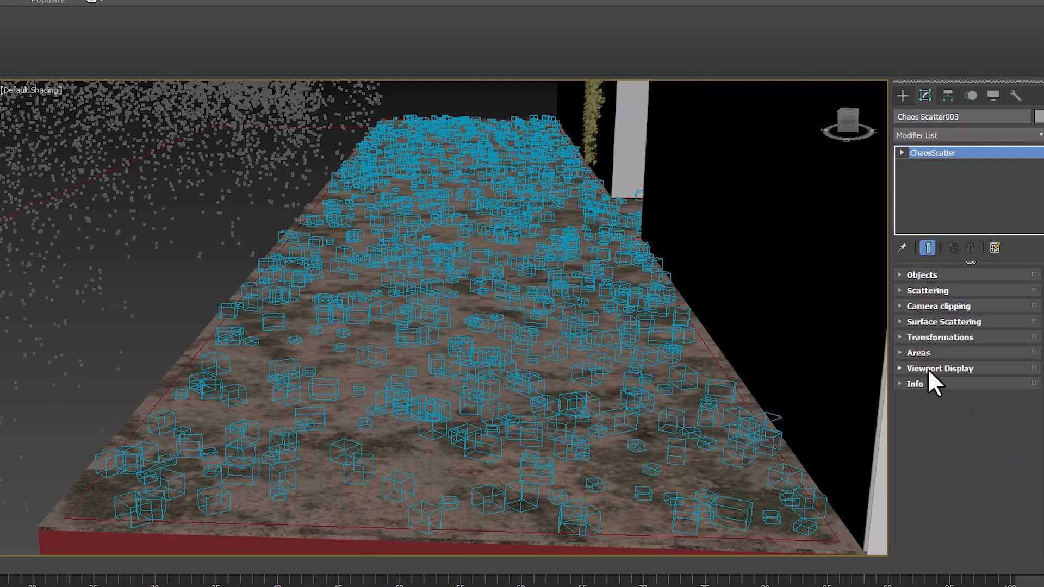
{"action": "left_click", "coordinate": [945, 370]}
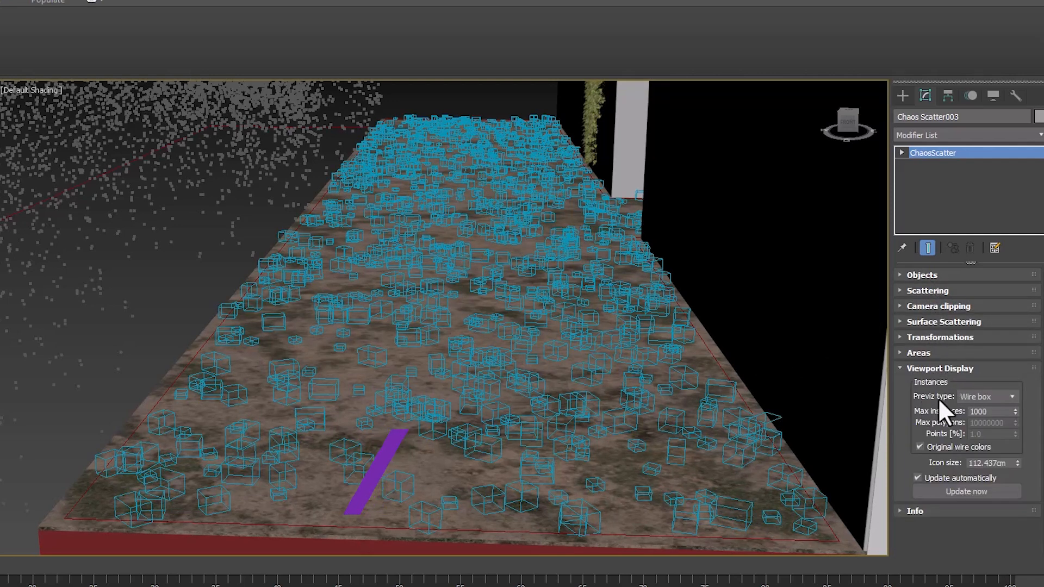
{"action": "left_click", "coordinate": [990, 397]}
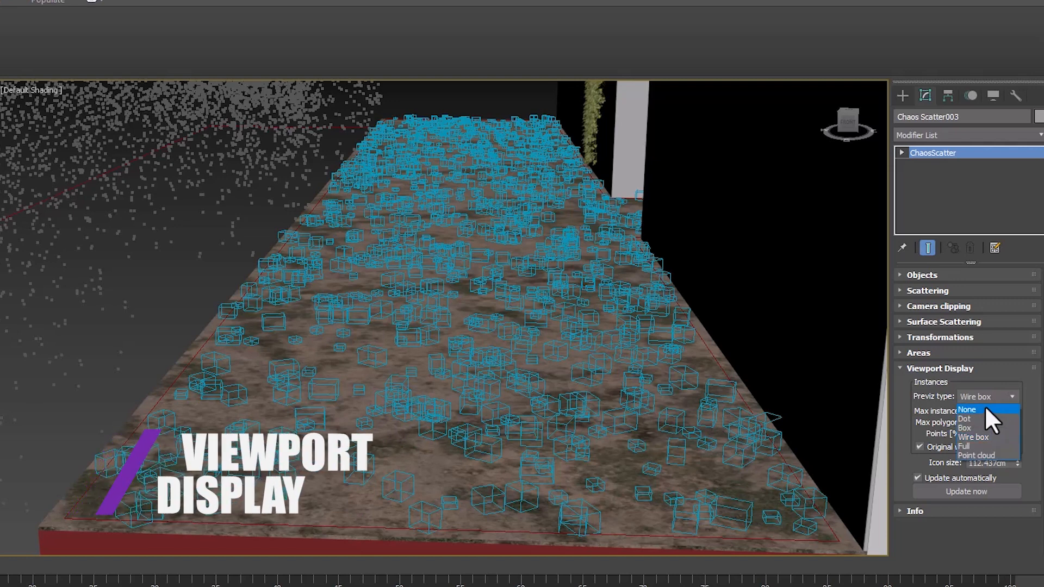
{"action": "left_click", "coordinate": [978, 419]}
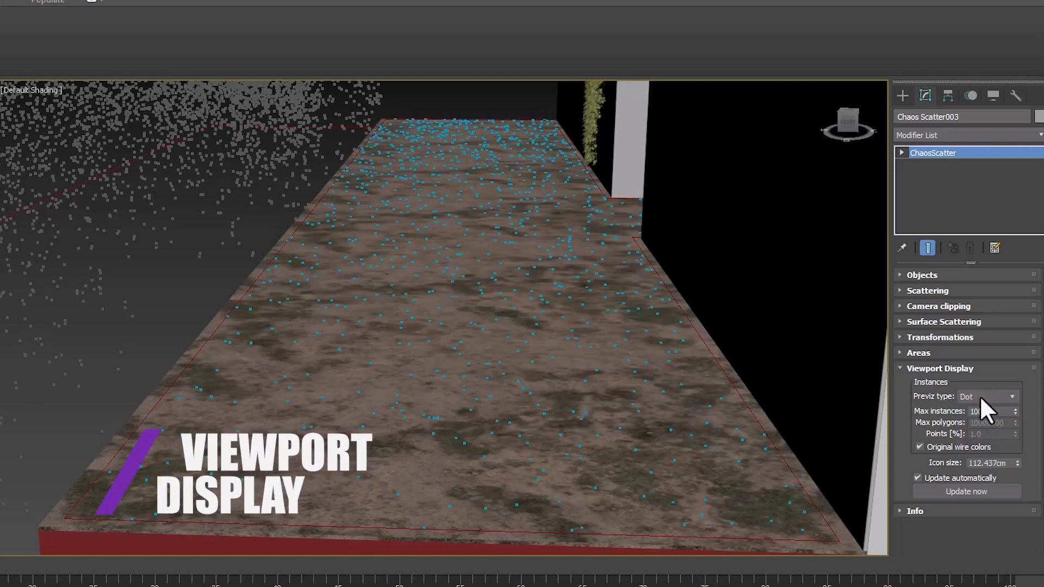
{"action": "left_click", "coordinate": [980, 396]}
{"action": "left_click", "coordinate": [975, 427]}
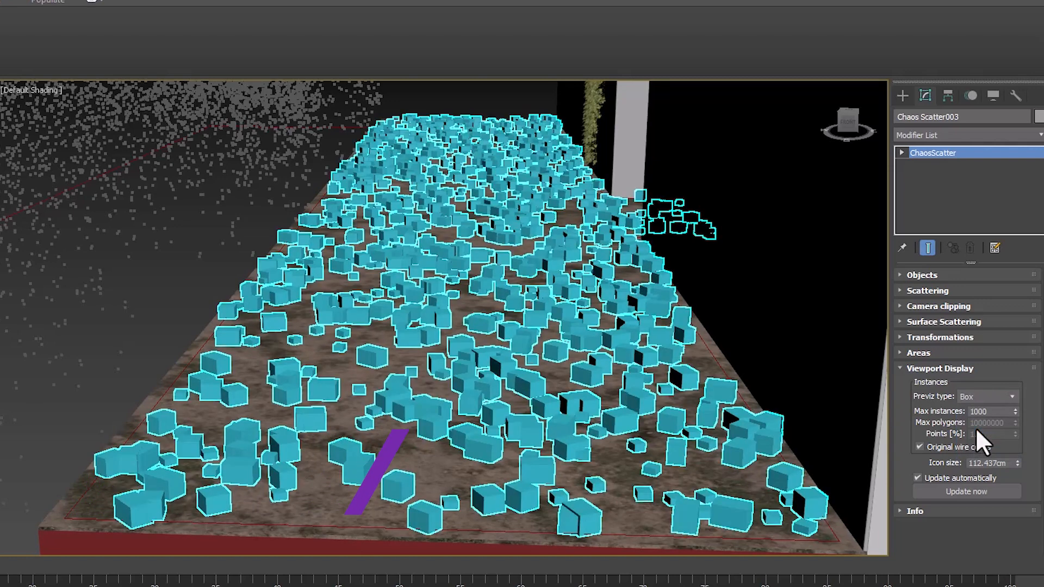
{"action": "left_click", "coordinate": [977, 399]}
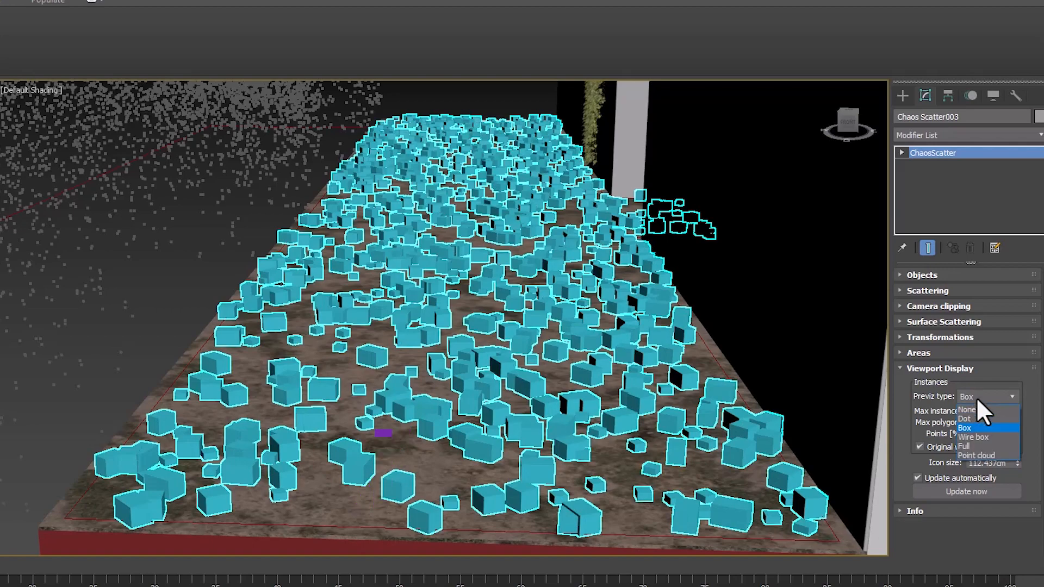
{"action": "left_click", "coordinate": [968, 446]}
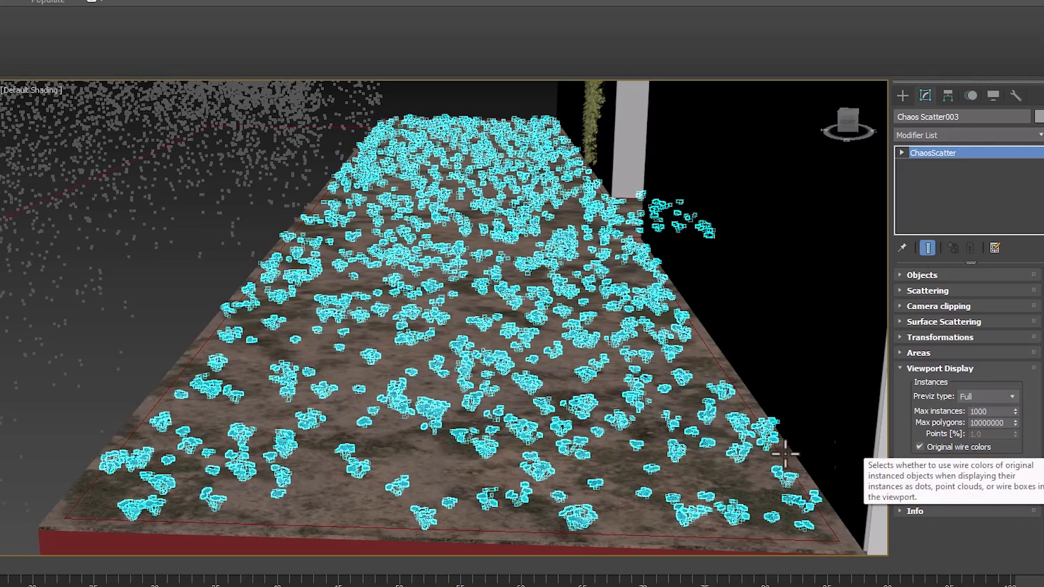
{"action": "scroll", "coordinate": [740, 452], "scroll_direction": "up", "scroll_amount": 10}
{"action": "scroll", "coordinate": [741, 452], "scroll_direction": "down", "scroll_amount": 15}
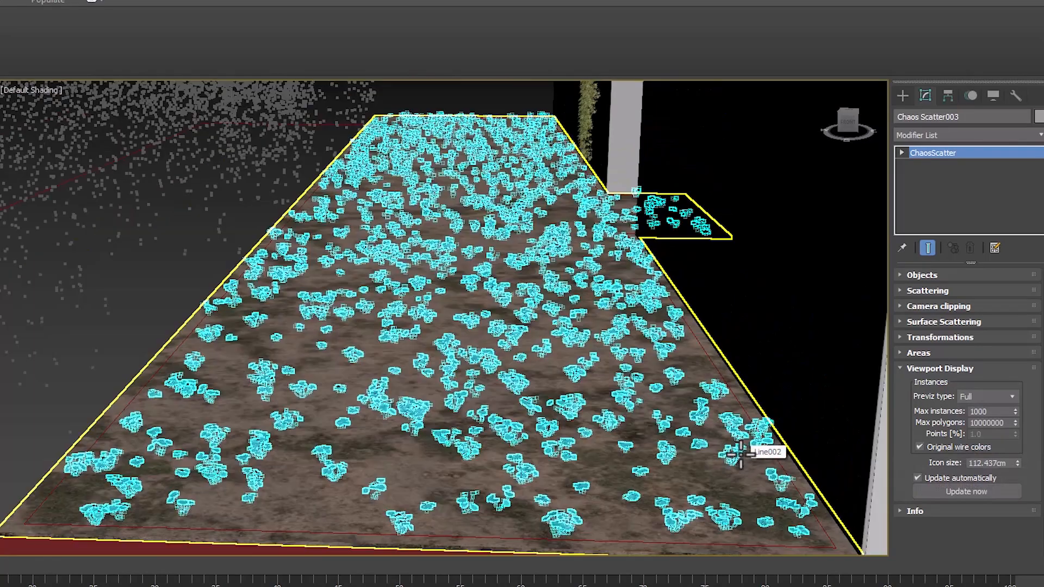
Set the previz type of Chaos Scatter003 to Point cloud
{"action": "left_click", "coordinate": [973, 403]}
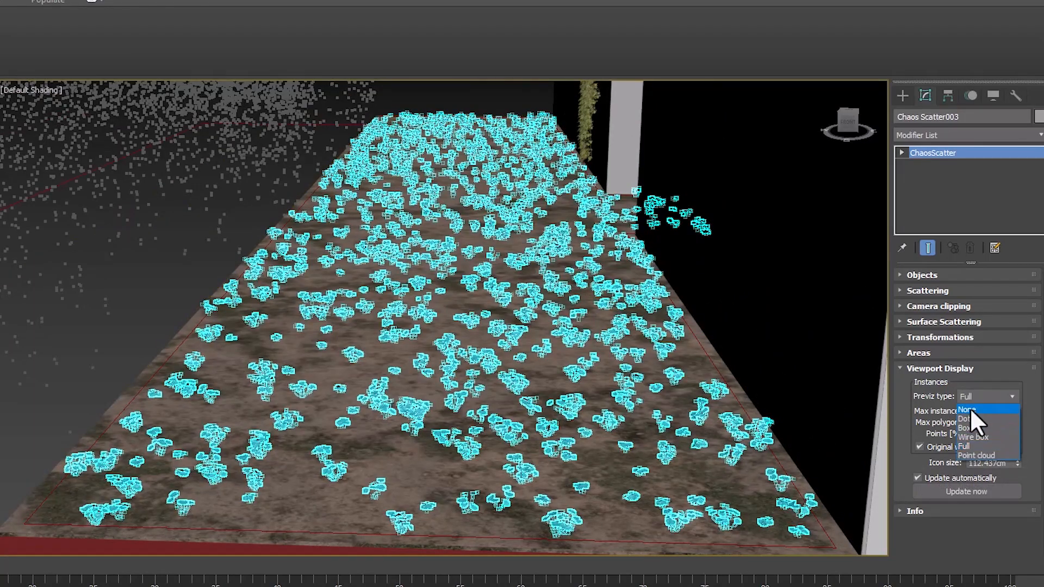
{"action": "left_click", "coordinate": [966, 454]}
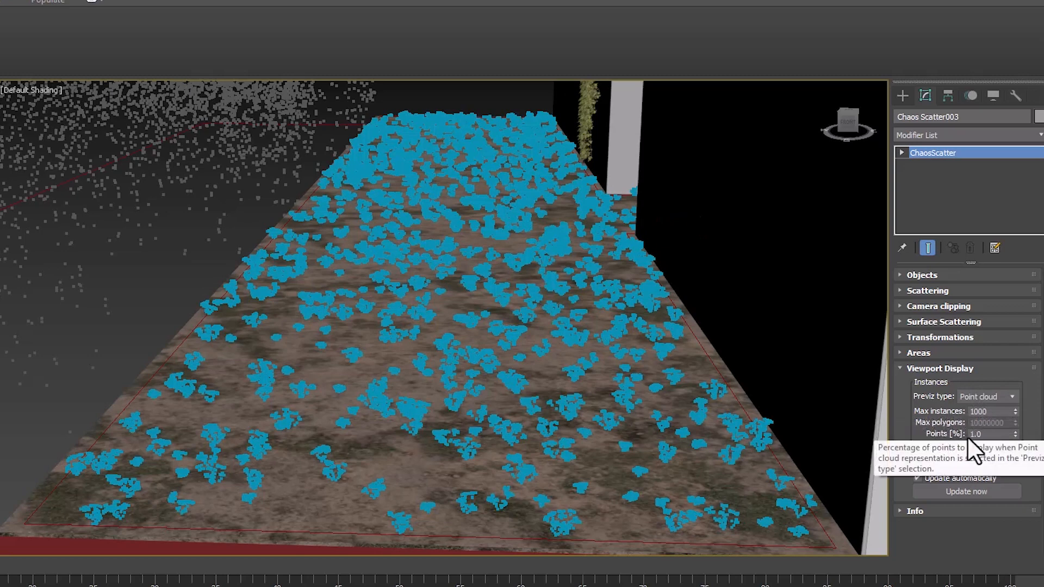
Try a points value of 30% for the point cloud preview of the scattered clover
{"action": "left_click", "coordinate": [990, 434]}
{"action": "type", "text": "3"}
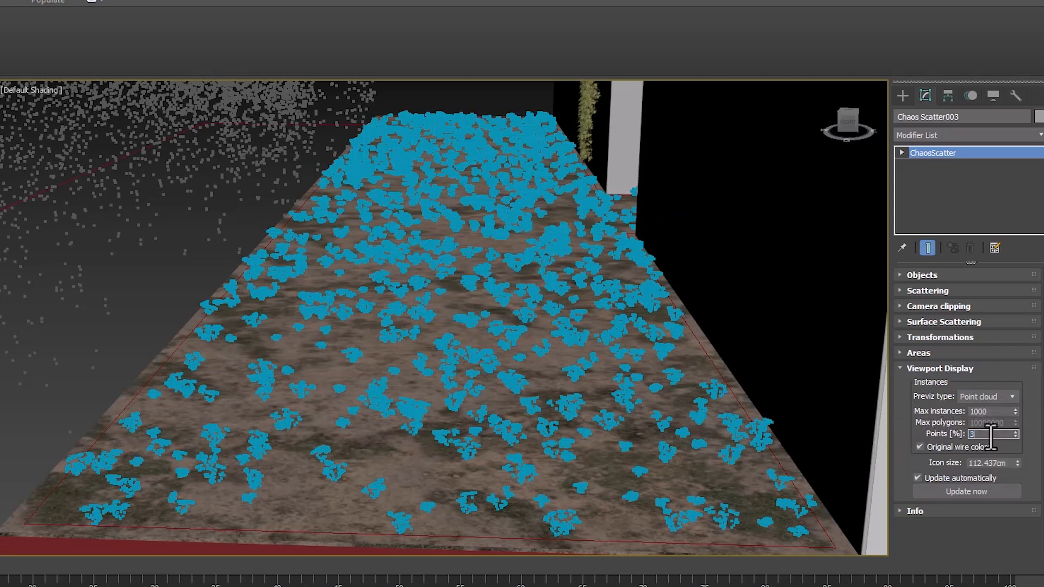
{"action": "type", "text": "0"}
{"action": "key", "text": "Return"}
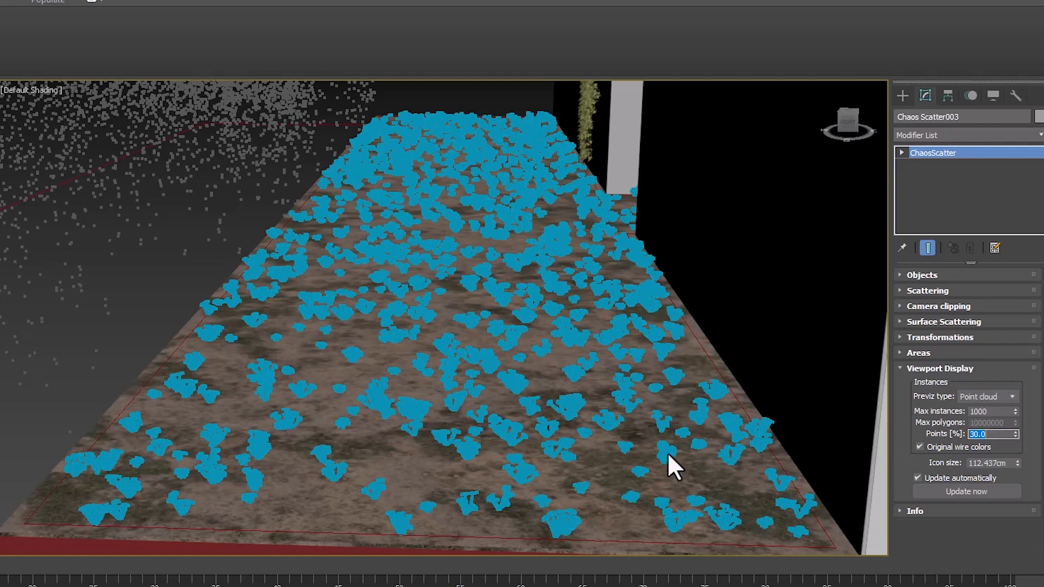
{"action": "scroll", "coordinate": [666, 459], "scroll_direction": "up", "scroll_amount": 3}
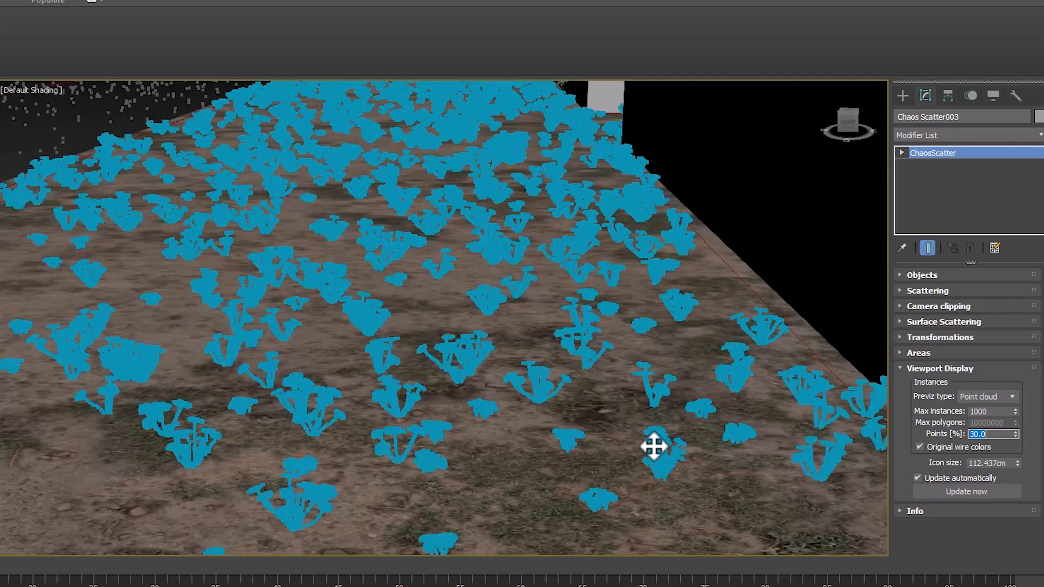
{"action": "scroll", "coordinate": [655, 445], "scroll_direction": "up", "scroll_amount": 3}
Set the point cloud preview of the clover scatter to 1% points and close its viewport display settings
{"action": "left_click", "coordinate": [1001, 435]}
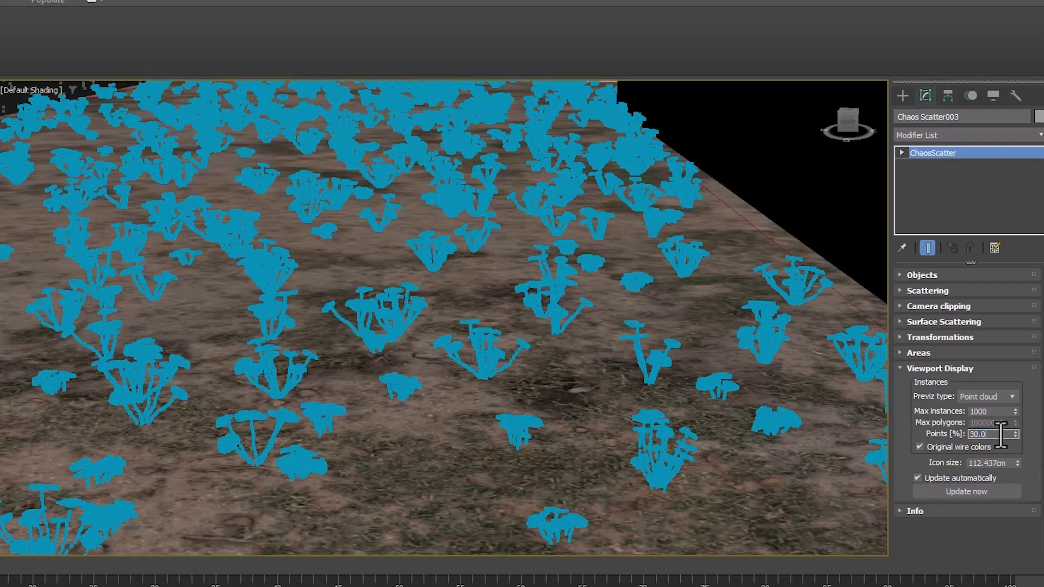
{"action": "type", "text": "1"}
{"action": "key", "text": "Return"}
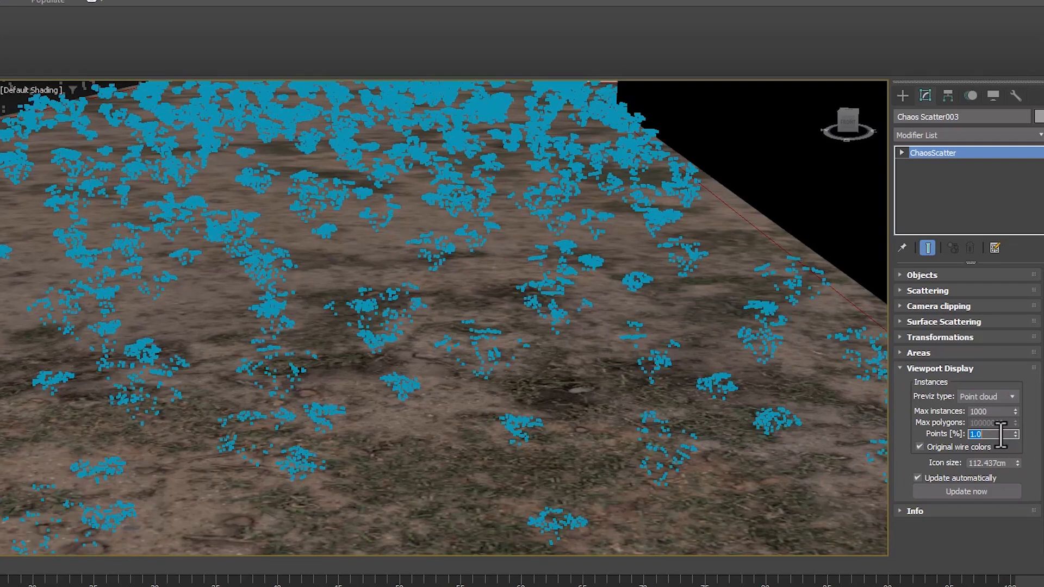
{"action": "scroll", "coordinate": [625, 455], "scroll_direction": "down", "scroll_amount": 5}
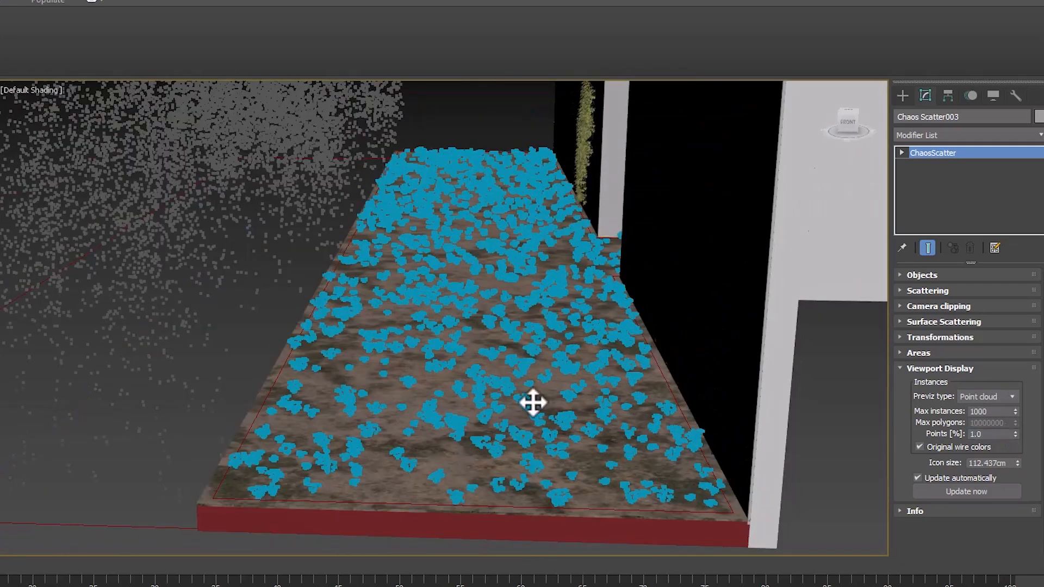
{"action": "middle_click_drag", "start_coordinate": [534, 403], "coordinate": [531, 373], "text": "alt"}
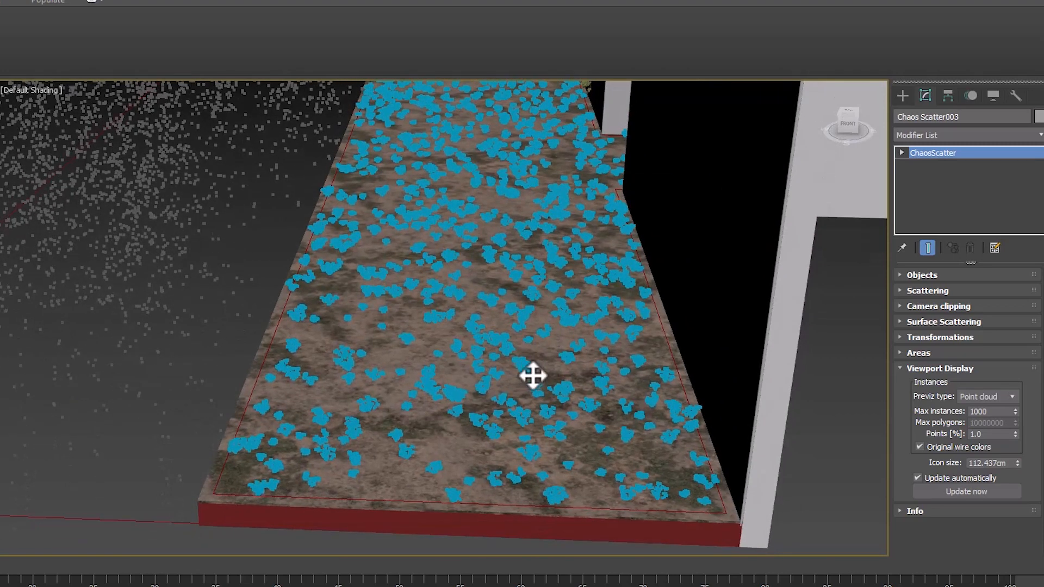
{"action": "left_click", "coordinate": [957, 368]}
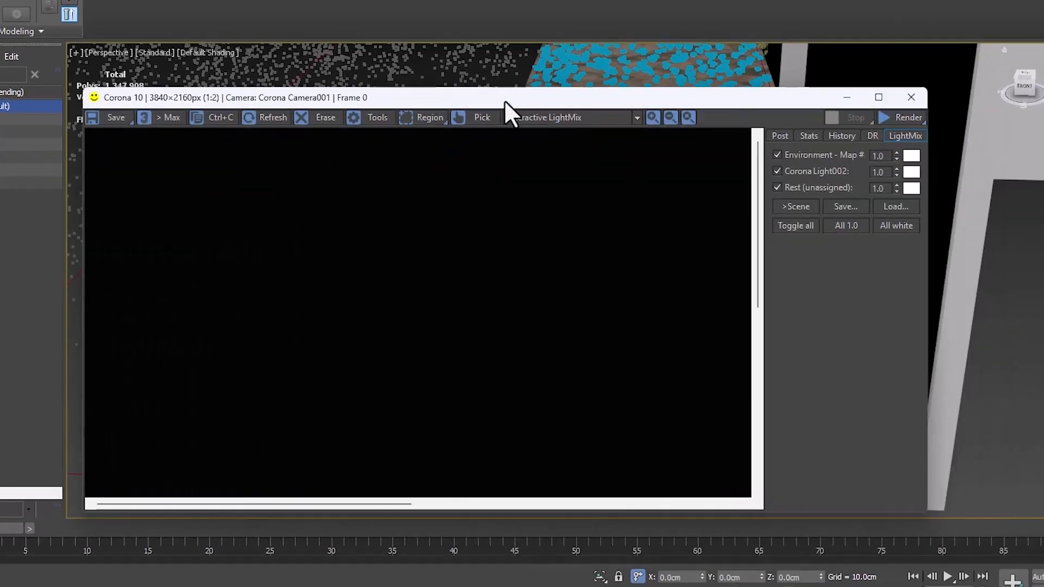
Run an interactive Corona render with a render region around the ground strip, and minimize the frame buffer
{"action": "left_click_drag", "start_coordinate": [507, 103], "coordinate": [488, 85]}
{"action": "left_click_drag", "start_coordinate": [883, 102], "coordinate": [879, 116]}
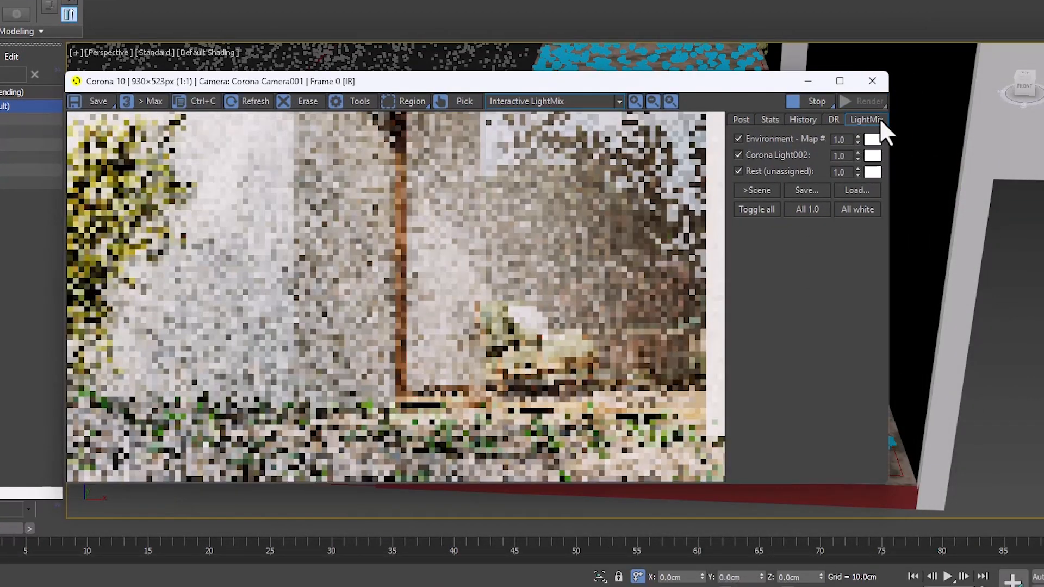
{"action": "left_click", "coordinate": [397, 102]}
{"action": "left_click_drag", "start_coordinate": [66, 402], "coordinate": [788, 538]}
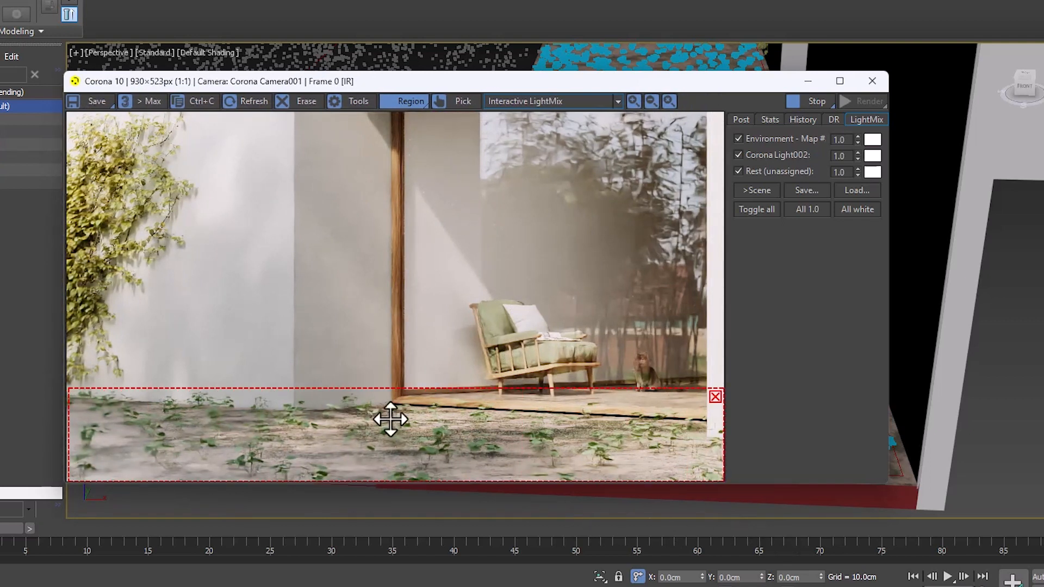
{"action": "left_click", "coordinate": [811, 98]}
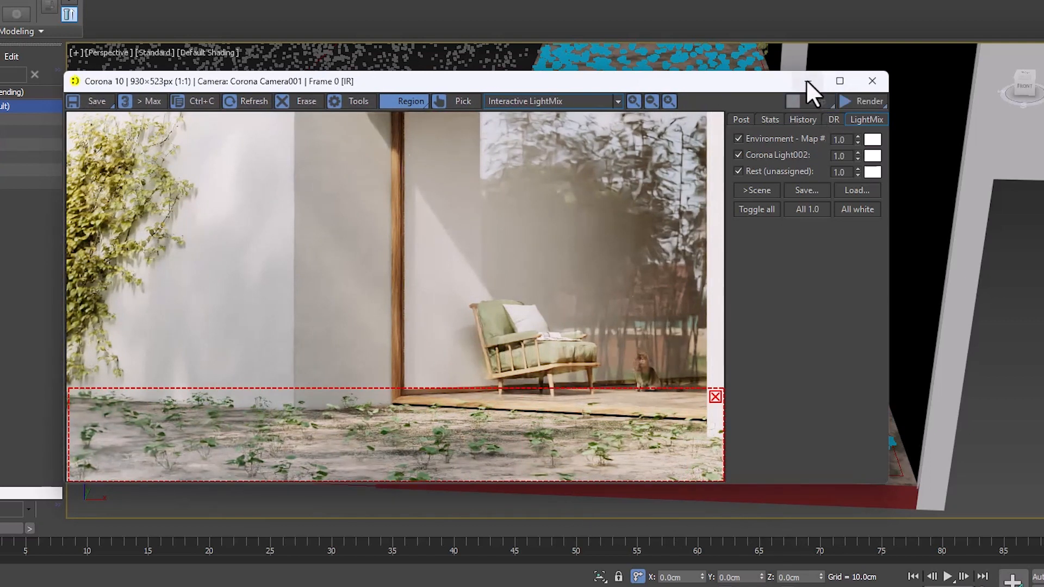
{"action": "left_click", "coordinate": [806, 80]}
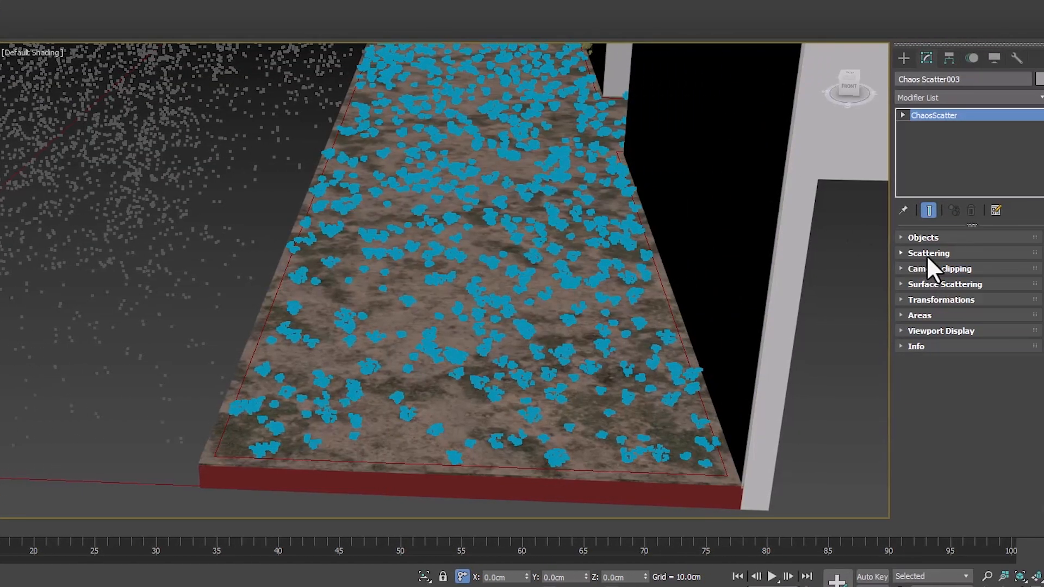
Choose 2D - On surfaces as the scattering mode of Chaos Scatter003
{"action": "left_click", "coordinate": [928, 253]}
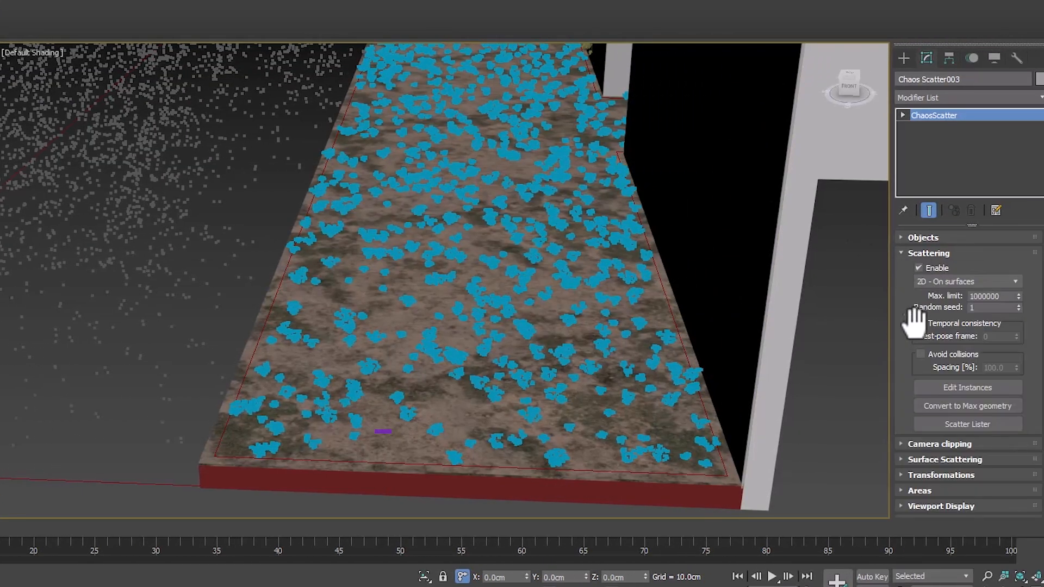
{"action": "left_click", "coordinate": [927, 462]}
{"action": "left_click_drag", "start_coordinate": [912, 283], "coordinate": [900, 451]}
{"action": "left_click", "coordinate": [949, 281]}
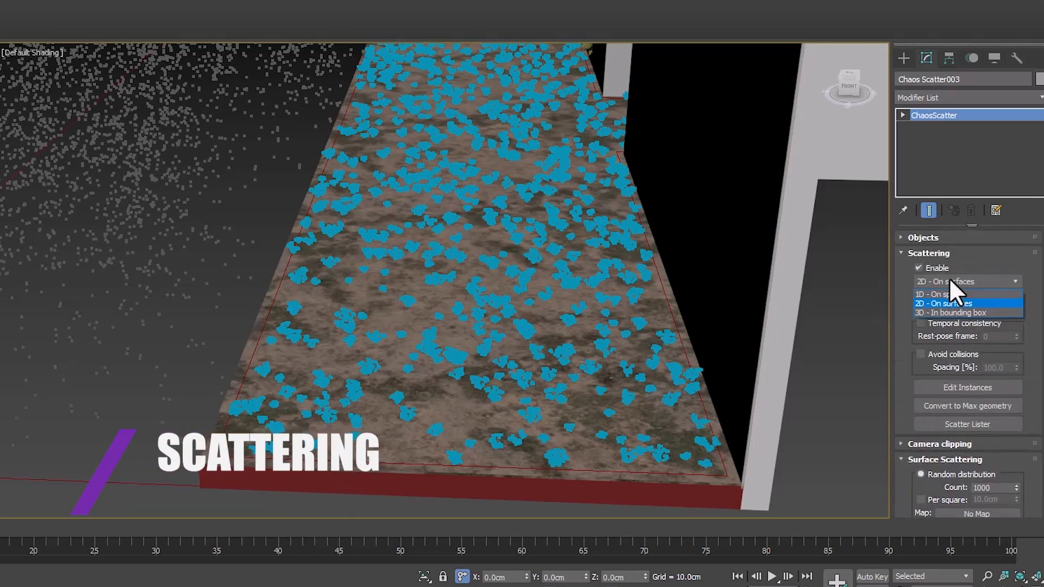
{"action": "left_click", "coordinate": [932, 305]}
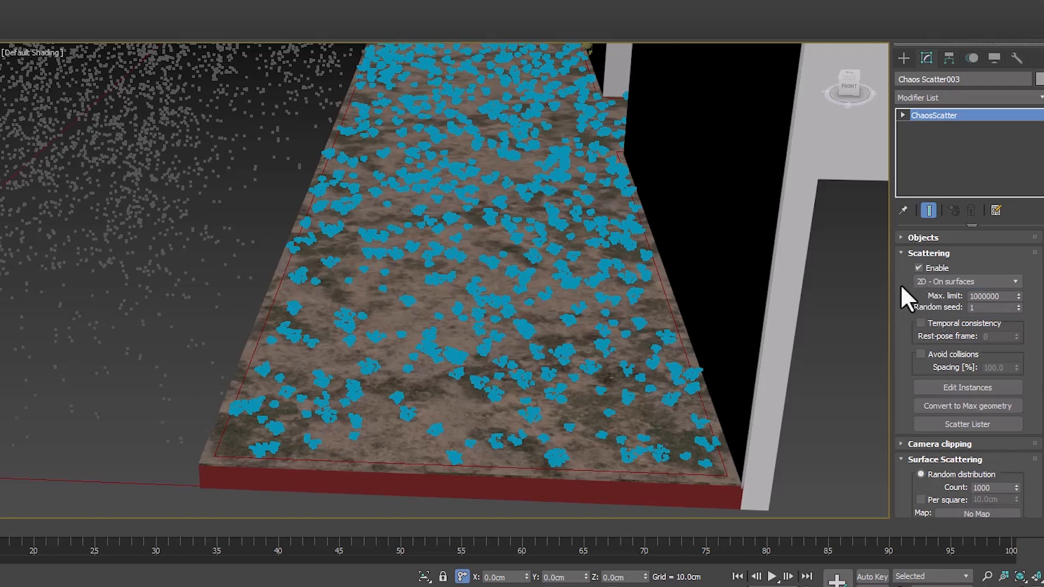
Try a maximum limit of 30 instances for the clover scatter
{"action": "scroll", "coordinate": [909, 303], "scroll_direction": "down", "scroll_amount": 1}
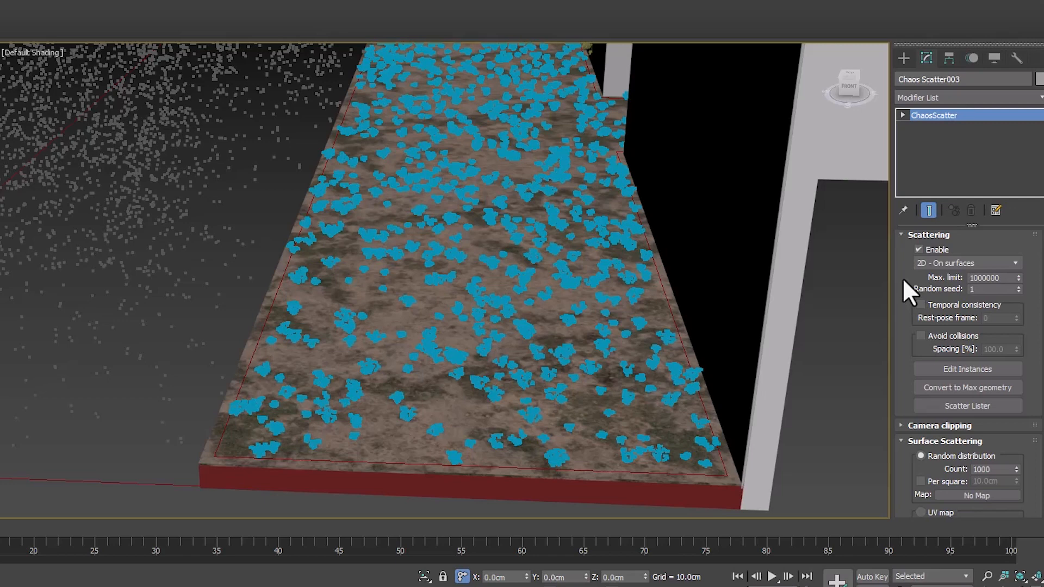
{"action": "double_click", "coordinate": [995, 277]}
{"action": "type", "text": "30"}
{"action": "key", "text": "Return"}
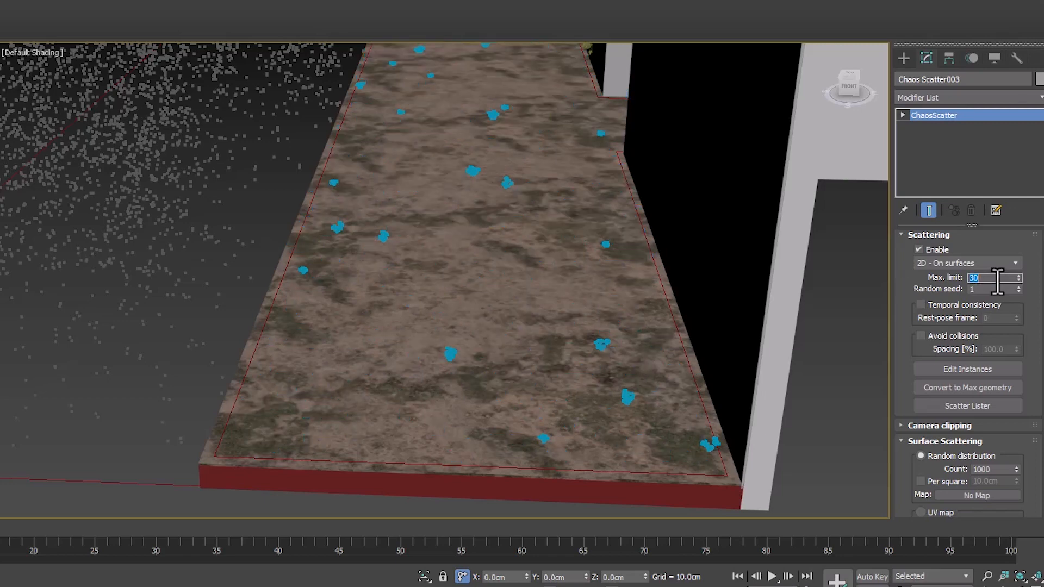
Set the scatter's maximum limit to 100000 and raise the random seed to vary the clover placement
{"action": "type", "text": "1000"}
{"action": "key", "text": "Return"}
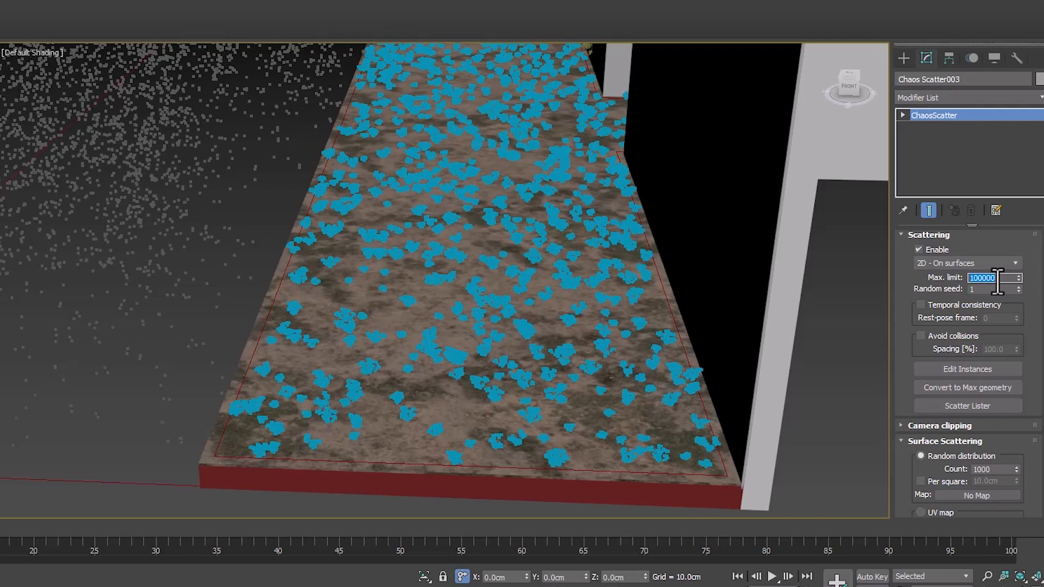
{"action": "left_click", "coordinate": [1017, 288]}
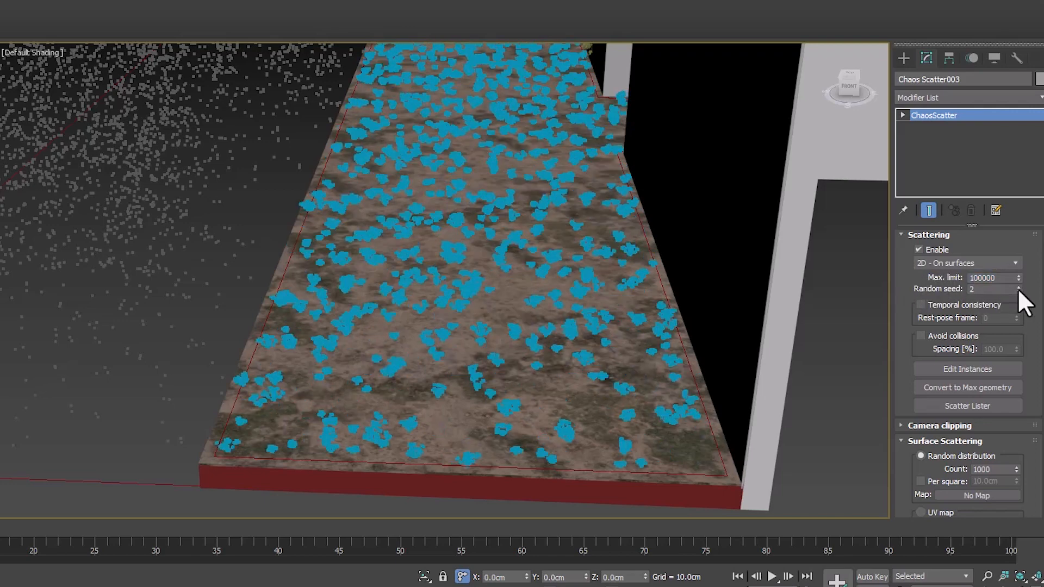
{"action": "left_click", "coordinate": [1017, 288]}
{"action": "left_click", "coordinate": [1018, 288]}
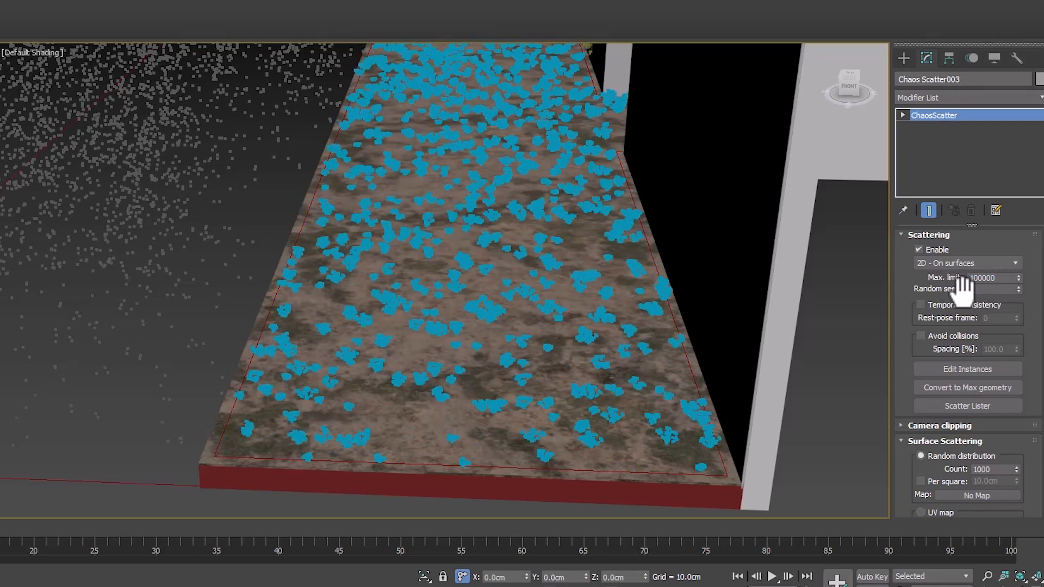
{"action": "left_click", "coordinate": [919, 237]}
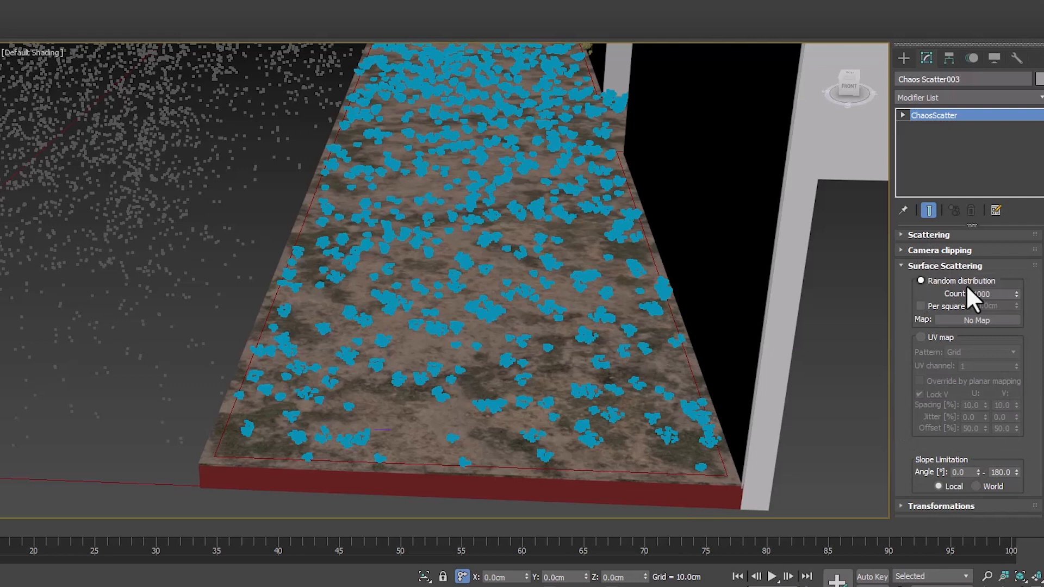
Set the random distribution count of the surface scattering to 10000
{"action": "double_click", "coordinate": [999, 294]}
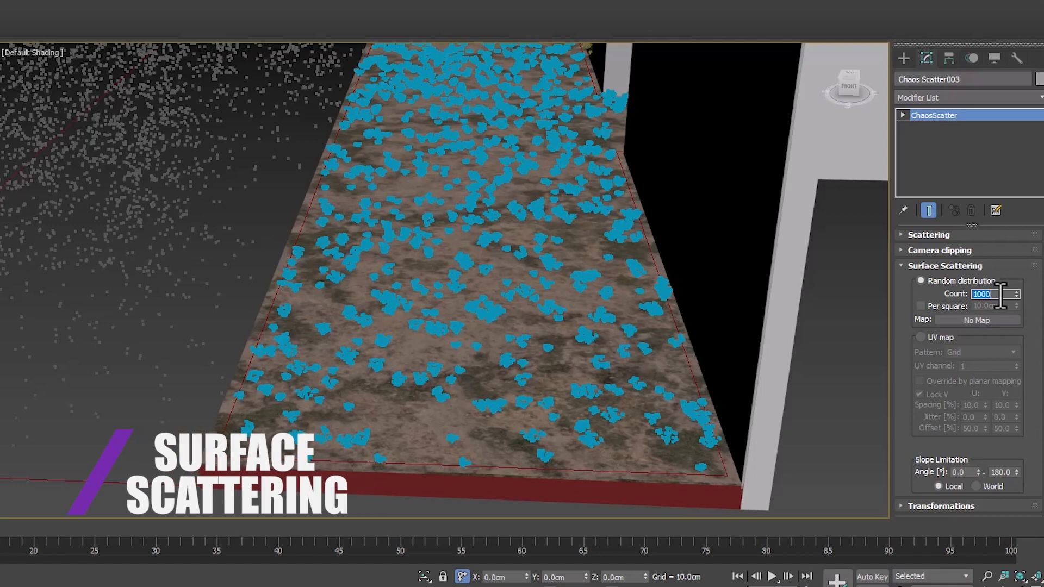
{"action": "type", "text": "10"}
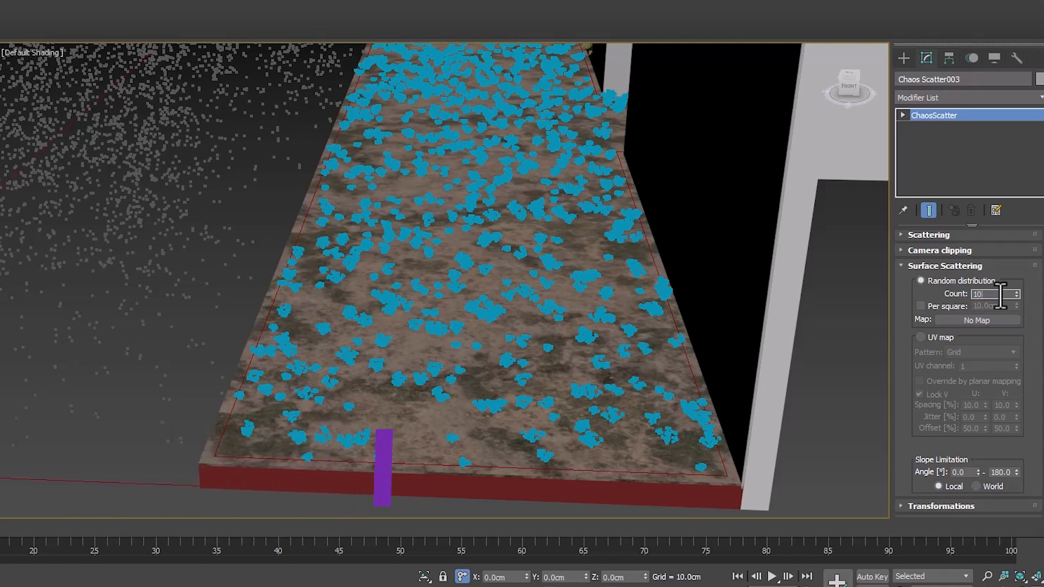
{"action": "type", "text": "000"}
{"action": "key", "text": "Return"}
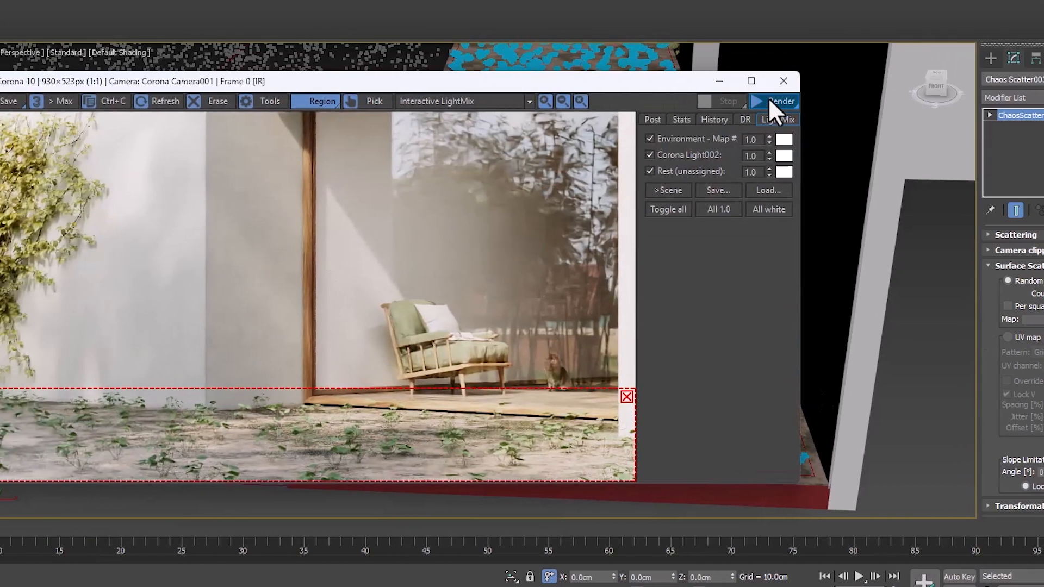
Restart the interactive render and examine the clover coverage on the ground up close
{"action": "left_click", "coordinate": [683, 99]}
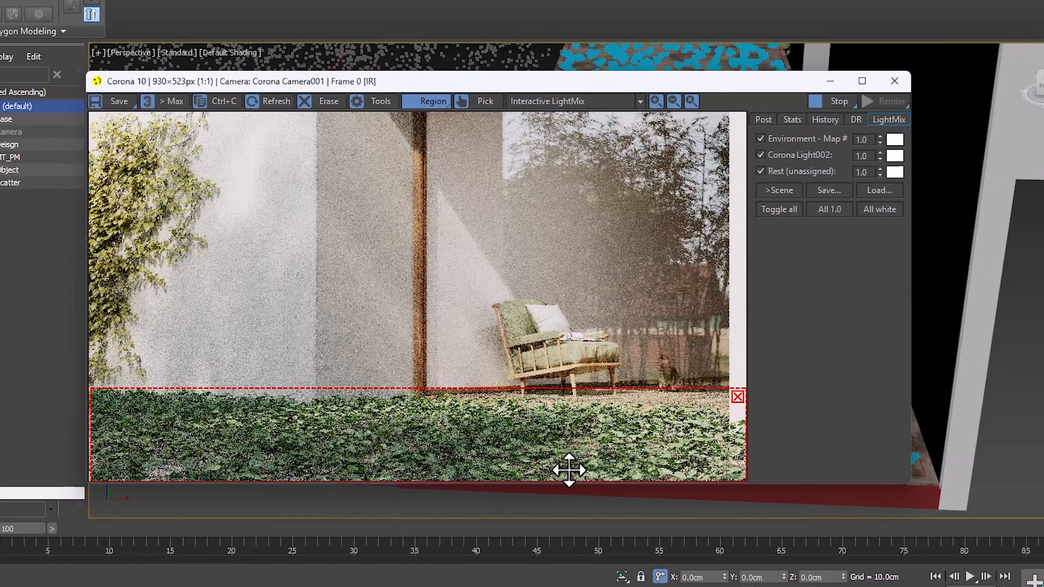
{"action": "scroll", "coordinate": [217, 451], "scroll_direction": "up", "scroll_amount": 1}
{"action": "middle_click_drag", "start_coordinate": [177, 450], "coordinate": [109, 236]}
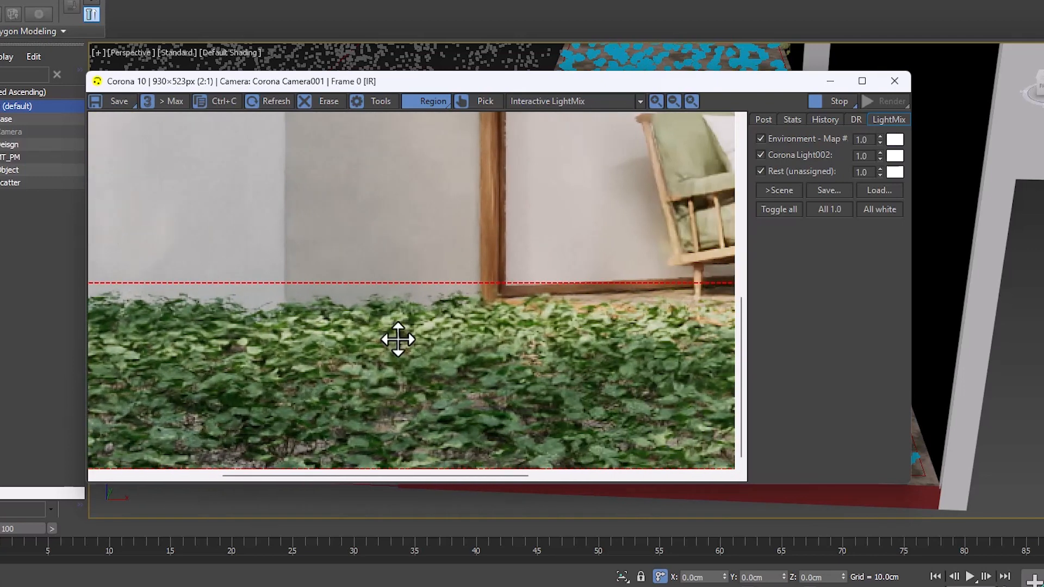
{"action": "scroll", "coordinate": [426, 341], "scroll_direction": "down", "scroll_amount": 1}
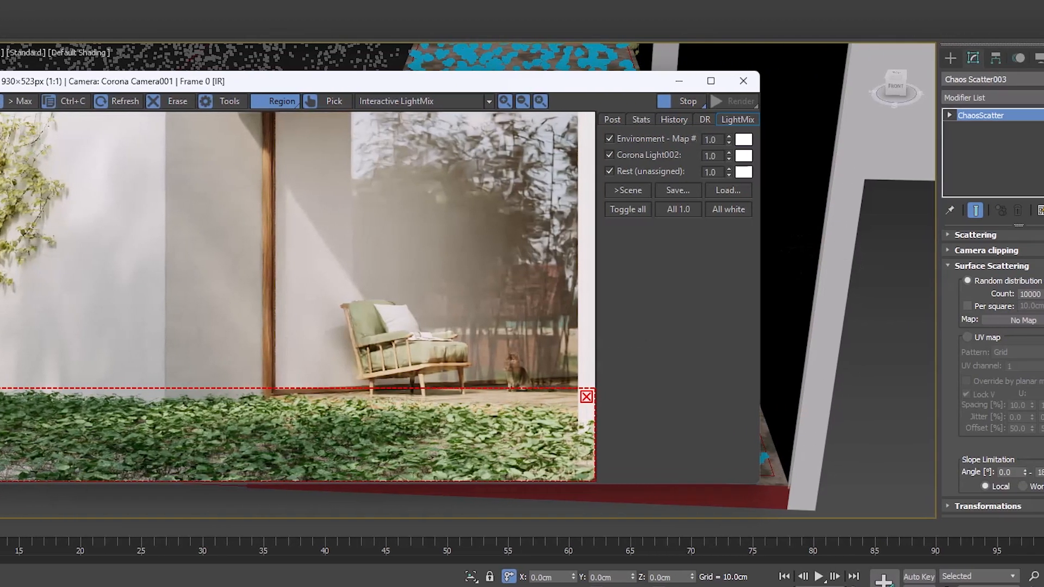
Set the random distribution count to 13000 and check the denser clover in the interactive render
{"action": "double_click", "coordinate": [1000, 296]}
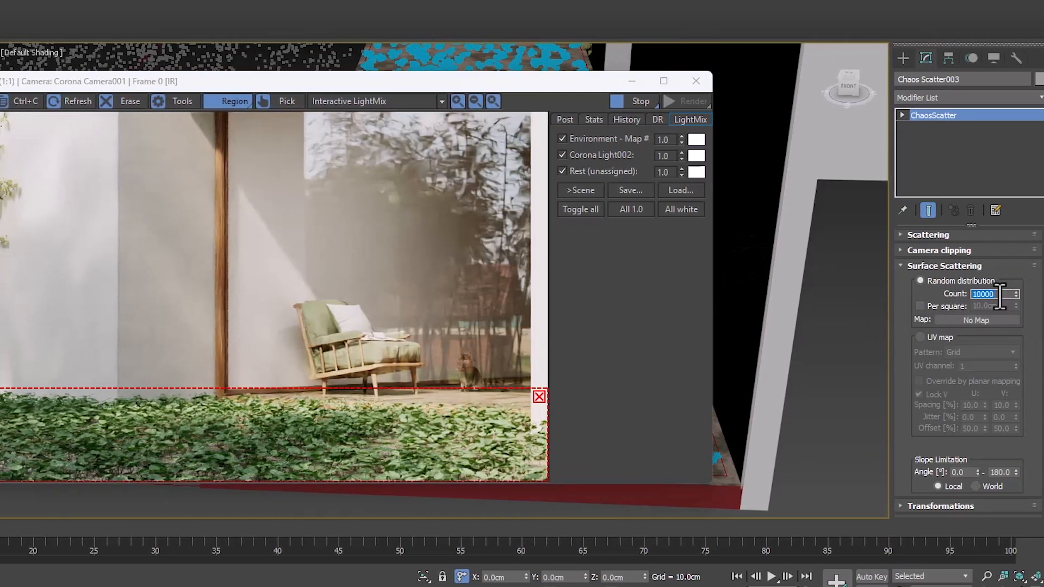
{"action": "type", "text": "13000"}
{"action": "key", "text": "Return"}
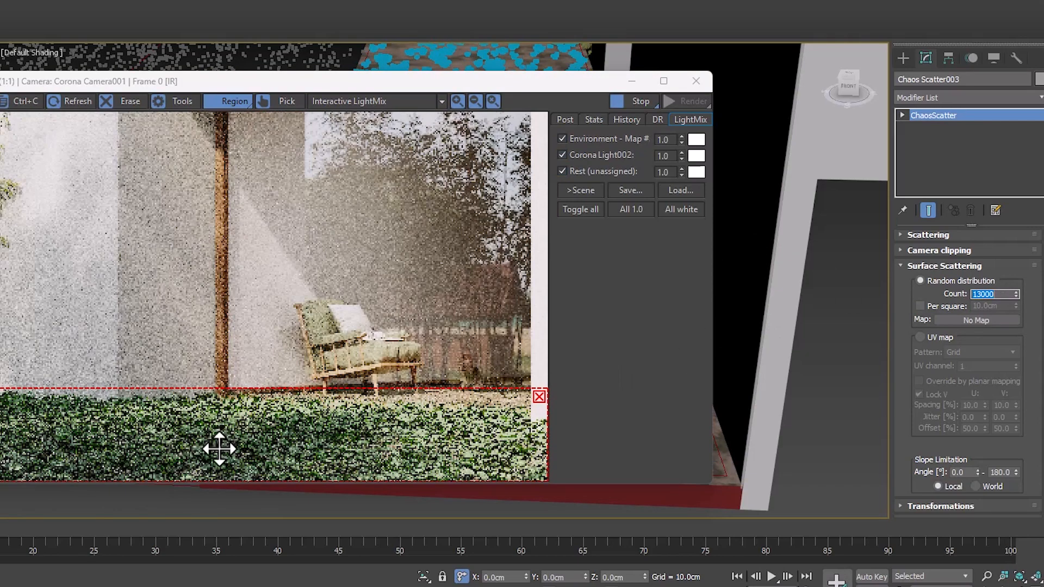
{"action": "scroll", "coordinate": [150, 386], "scroll_direction": "up", "scroll_amount": 1}
{"action": "middle_click_drag", "start_coordinate": [150, 386], "coordinate": [250, 301]}
{"action": "scroll", "coordinate": [249, 302], "scroll_direction": "down", "scroll_amount": 1}
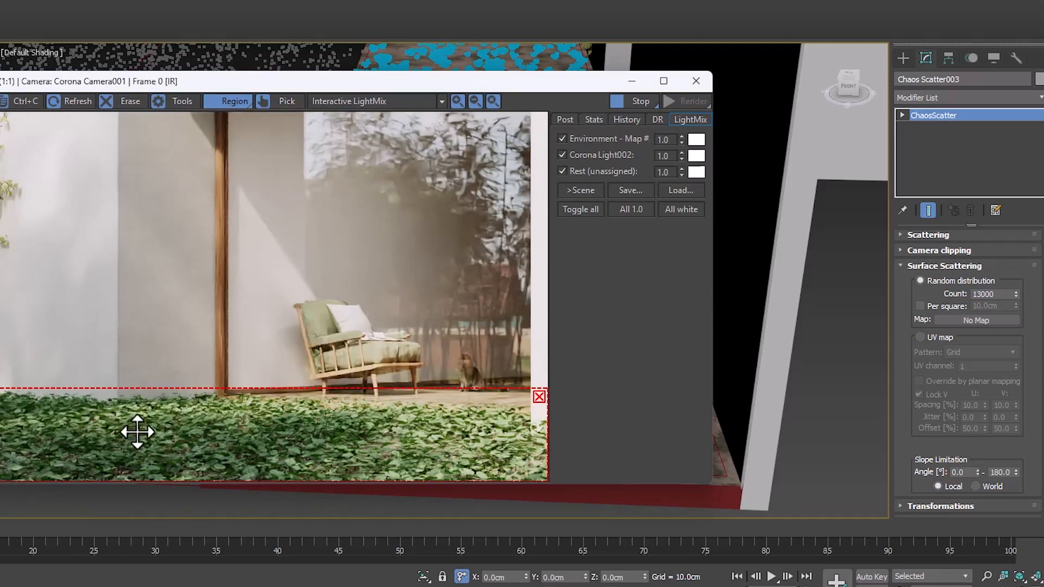
{"action": "left_click", "coordinate": [626, 80]}
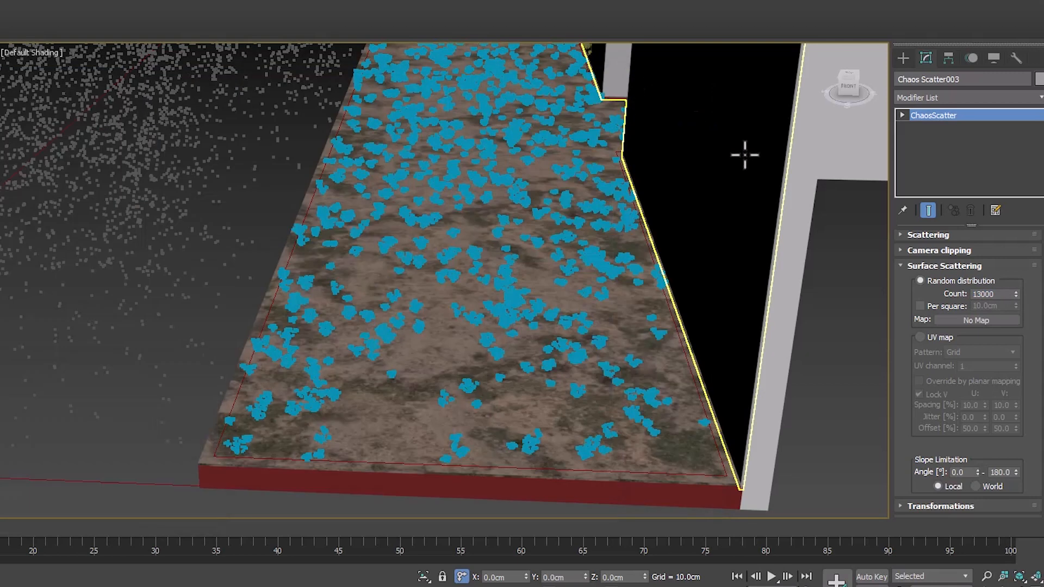
In the scatter's transformations, set the upper translation limit to 5 cm on both X and Y
{"action": "left_click", "coordinate": [914, 266]}
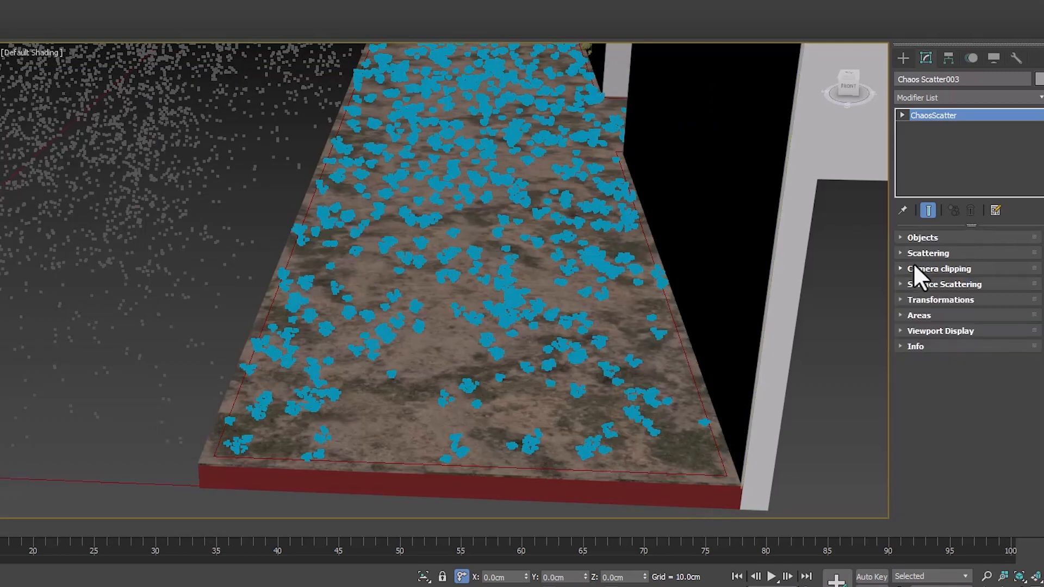
{"action": "left_click", "coordinate": [945, 300]}
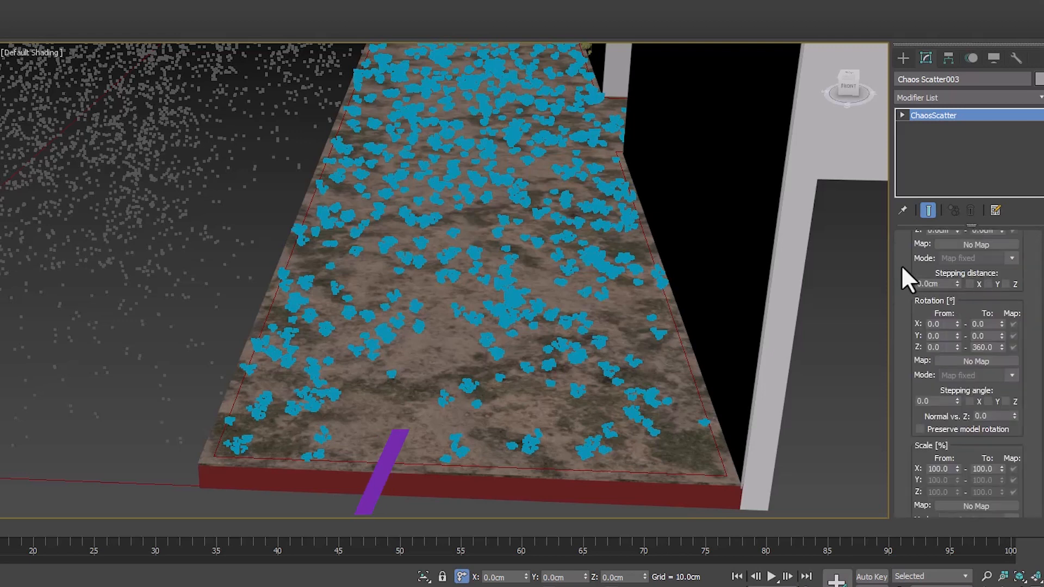
{"action": "left_click_drag", "start_coordinate": [900, 258], "coordinate": [897, 368]}
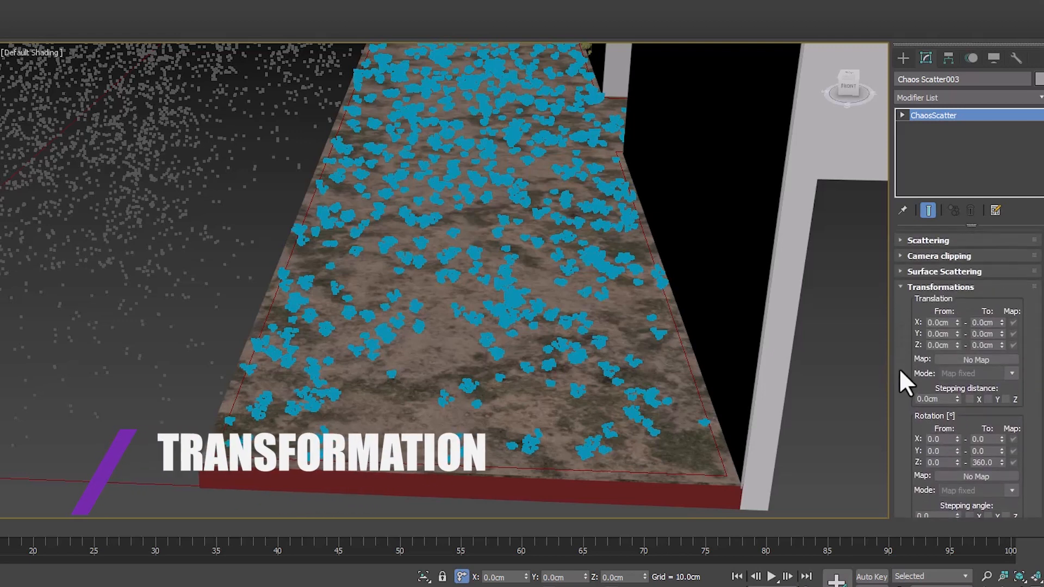
{"action": "double_click", "coordinate": [989, 324]}
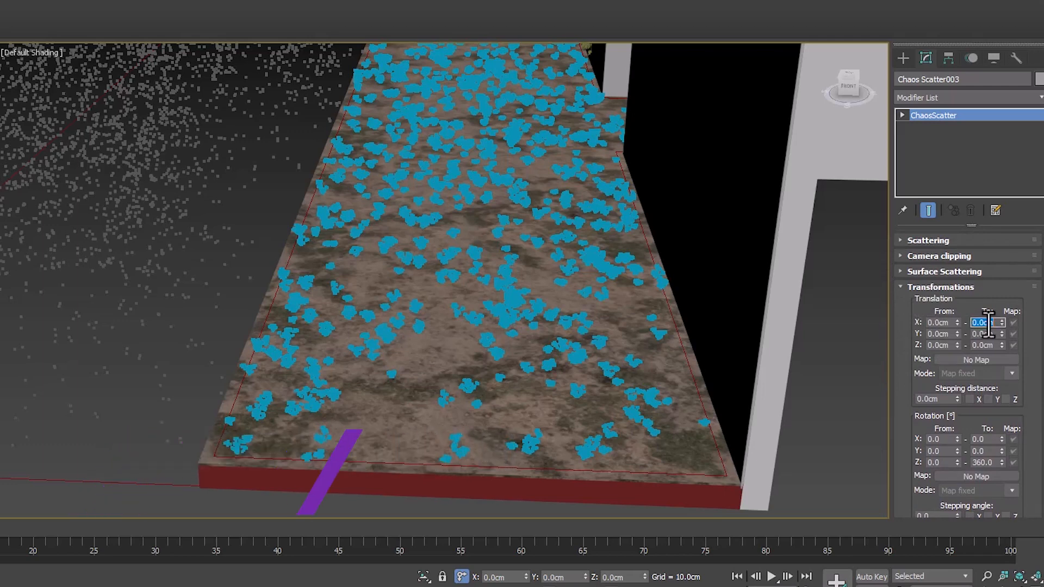
{"action": "type", "text": "5"}
{"action": "key", "text": "Return"}
{"action": "key", "text": "Tab"}
{"action": "key", "text": "Tab"}
{"action": "type", "text": "5"}
{"action": "key", "text": "Return"}
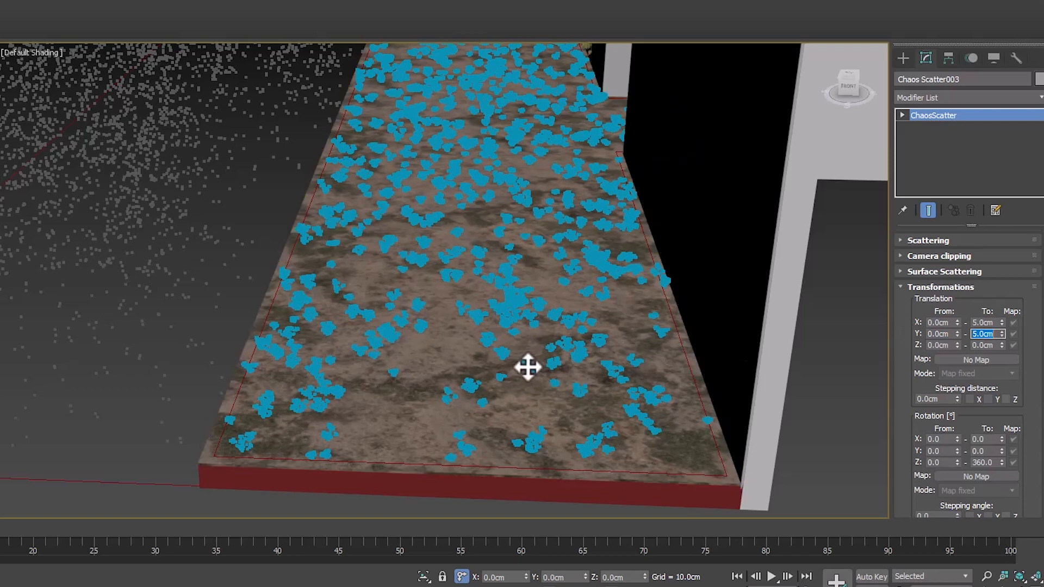
Try a uniform scale range of 10% to 30% on the clover and inspect the plants up close
{"action": "left_click_drag", "start_coordinate": [908, 384], "coordinate": [909, 307]}
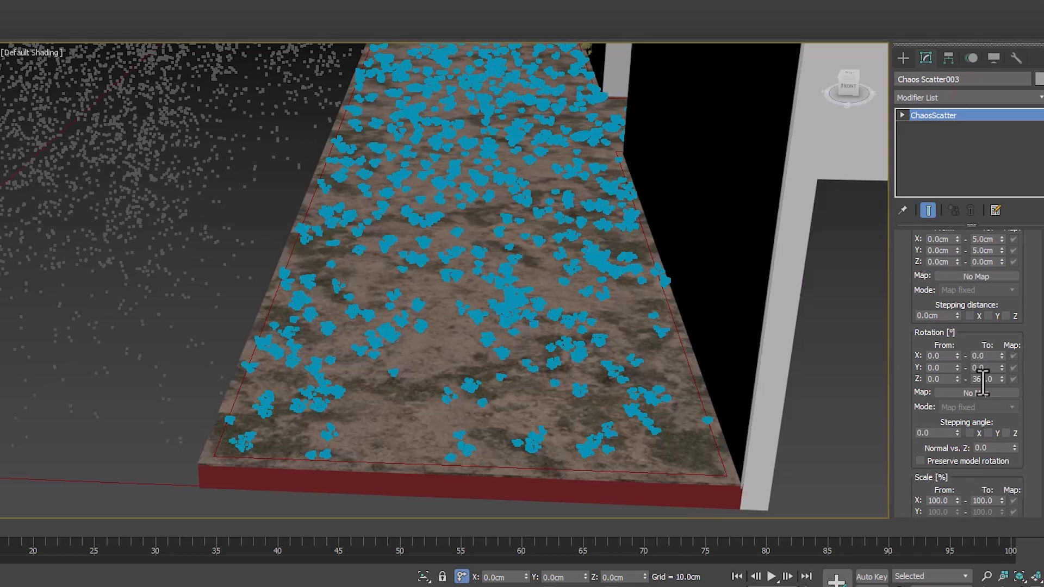
{"action": "scroll", "coordinate": [899, 383], "scroll_direction": "down", "scroll_amount": 5}
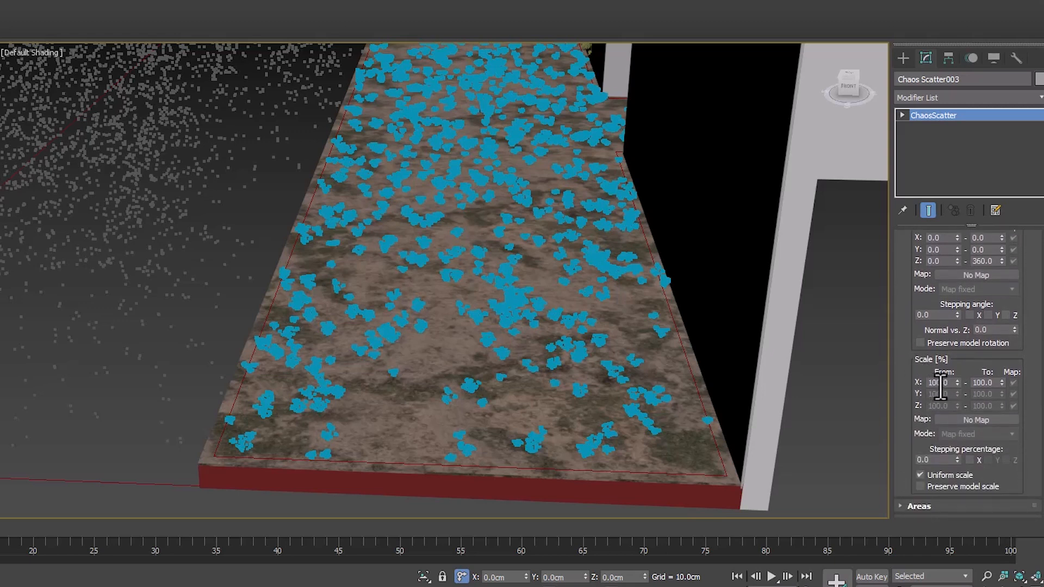
{"action": "key", "text": "Return"}
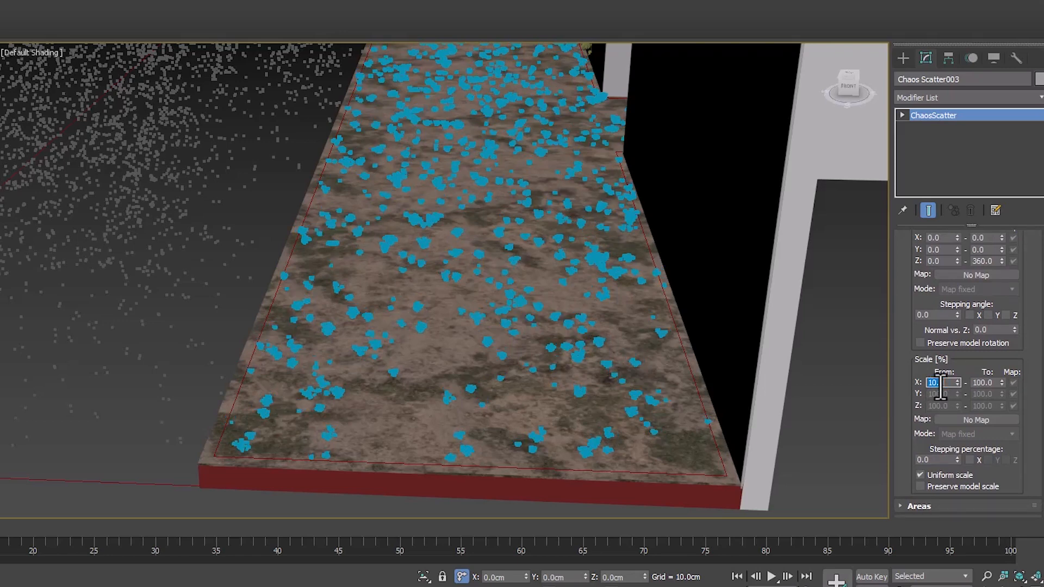
{"action": "type", "text": "30"}
{"action": "key", "text": "Return"}
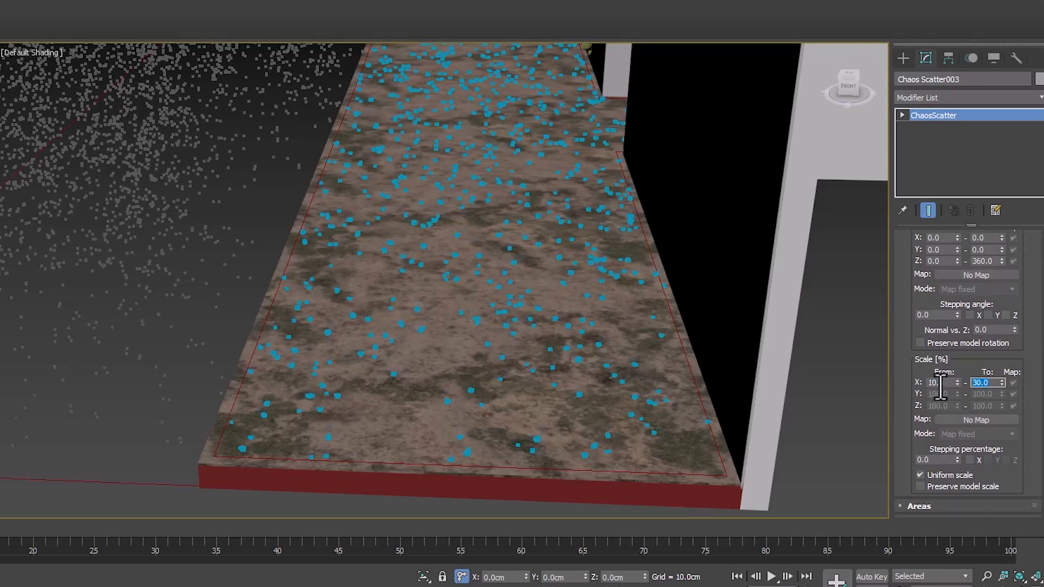
{"action": "scroll", "coordinate": [506, 321], "scroll_direction": "up", "scroll_amount": 6}
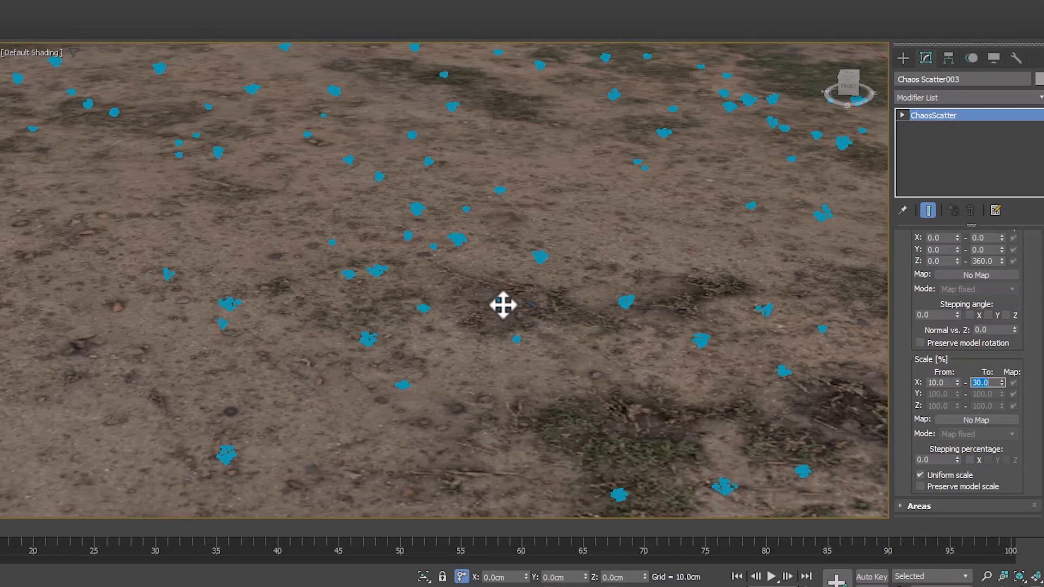
{"action": "scroll", "coordinate": [505, 308], "scroll_direction": "down", "scroll_amount": 6}
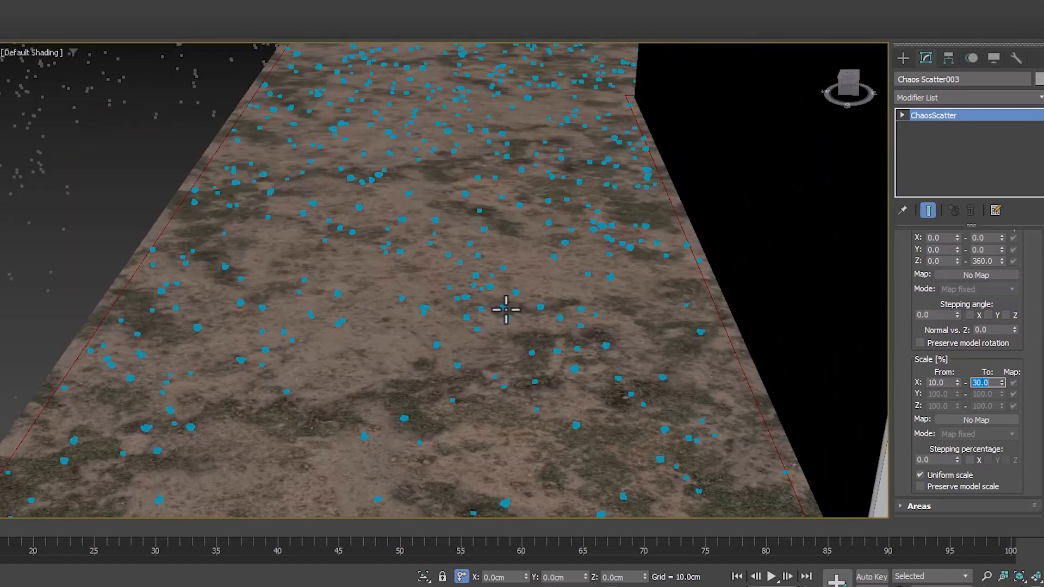
Set the clover's uniform scale range from 100% to 130% and inspect the plants in the viewport
{"action": "left_click", "coordinate": [937, 382]}
{"action": "type", "text": "100"}
{"action": "key", "text": "Tab"}
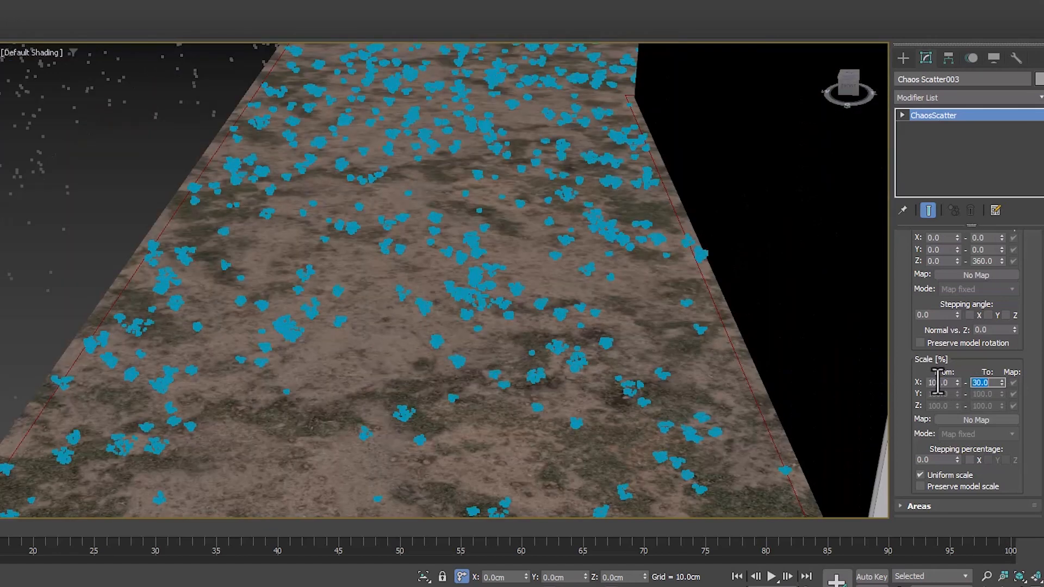
{"action": "type", "text": "130"}
{"action": "key", "text": "Return"}
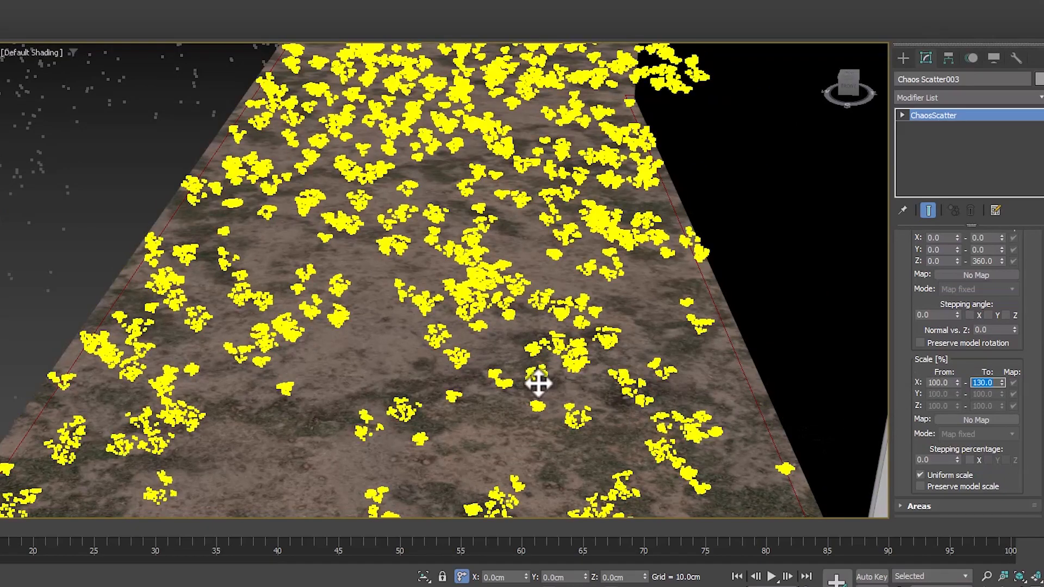
{"action": "mouse_move", "coordinate": [538, 377]}
{"action": "middle_mouse_down", "text": "alt"}
{"action": "mouse_move", "coordinate": [575, 354]}
{"action": "mouse_move", "coordinate": [541, 359]}
{"action": "middle_mouse_up", "text": "alt"}
{"action": "scroll", "coordinate": [541, 358], "scroll_direction": "down", "scroll_amount": 1}
{"action": "scroll", "coordinate": [426, 399], "scroll_direction": "up", "scroll_amount": 5}
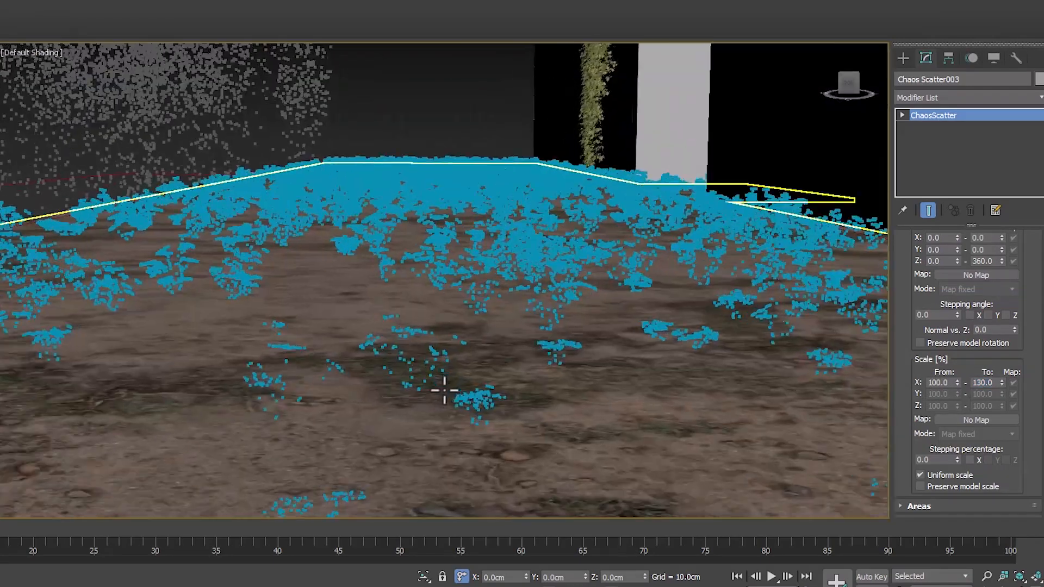
{"action": "middle_click_drag", "start_coordinate": [442, 389], "coordinate": [454, 413], "text": "alt"}
{"action": "scroll", "coordinate": [455, 413], "scroll_direction": "down", "scroll_amount": 4}
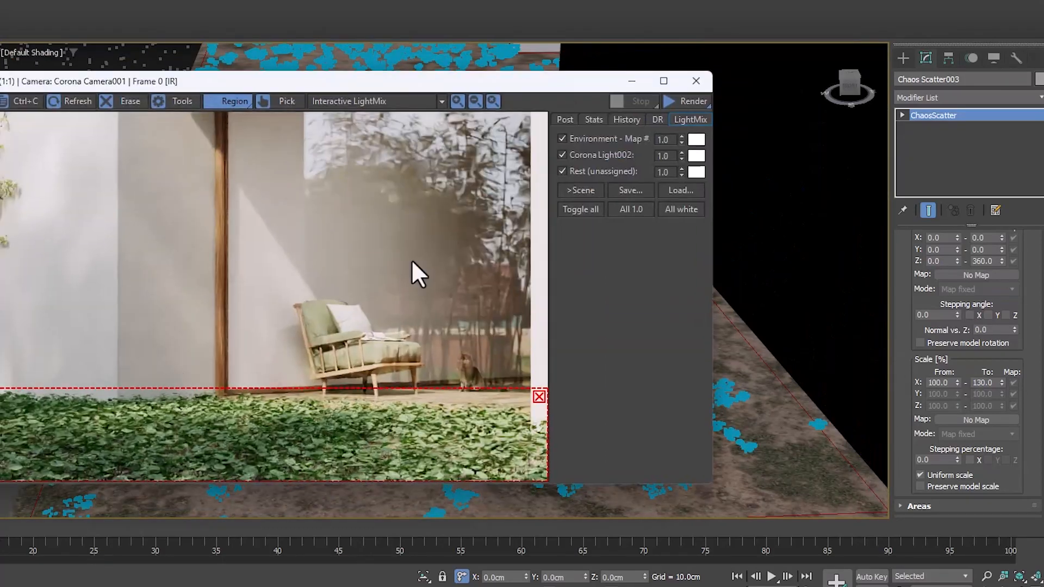
Restart the interactive render and examine the rescaled clover on the ground up close
{"action": "left_click", "coordinate": [682, 102]}
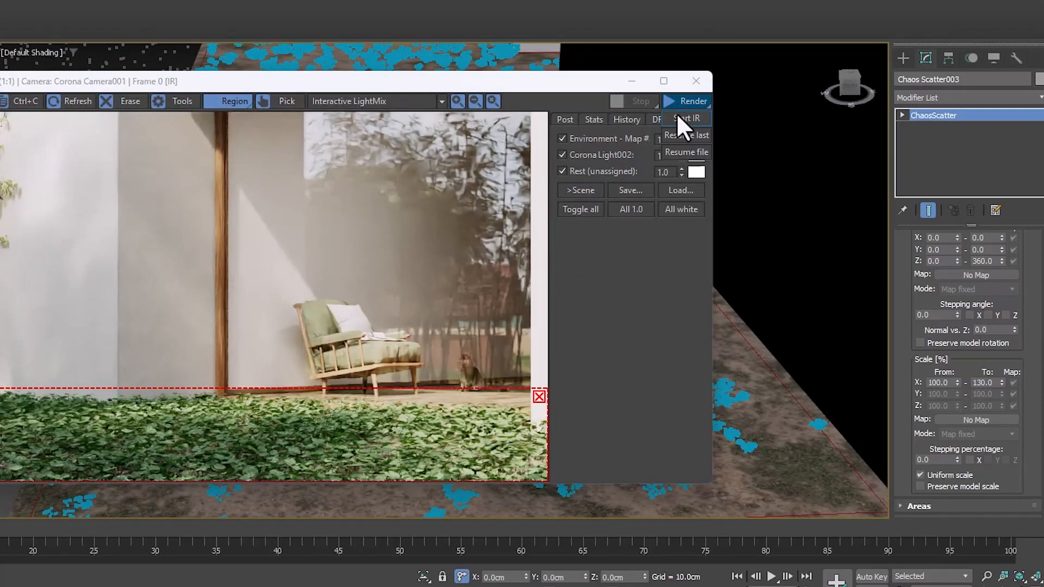
{"action": "left_click", "coordinate": [676, 113]}
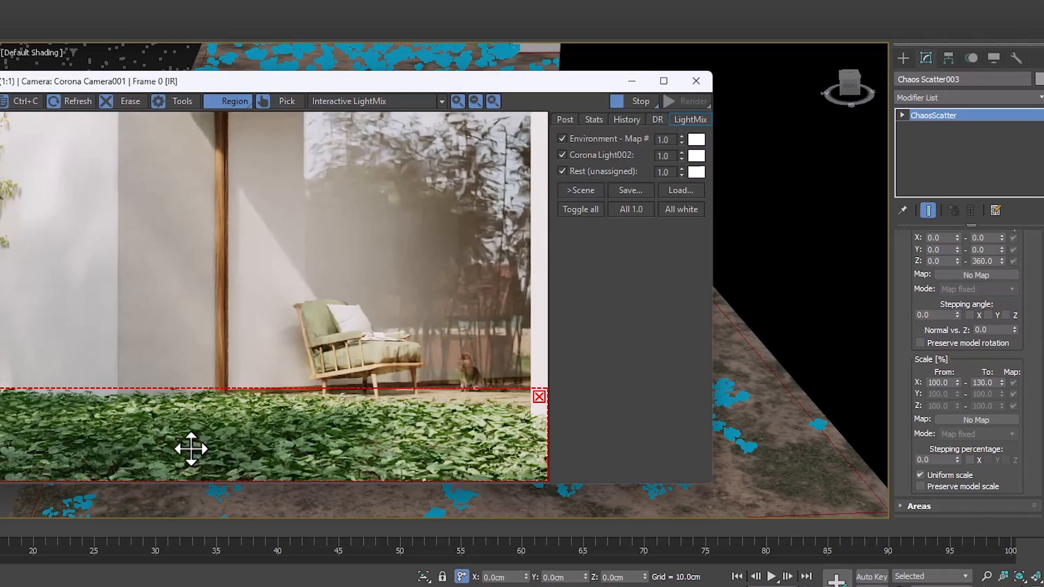
{"action": "scroll", "coordinate": [401, 449], "scroll_direction": "up", "scroll_amount": 1}
{"action": "middle_click_drag", "start_coordinate": [333, 434], "coordinate": [484, 315]}
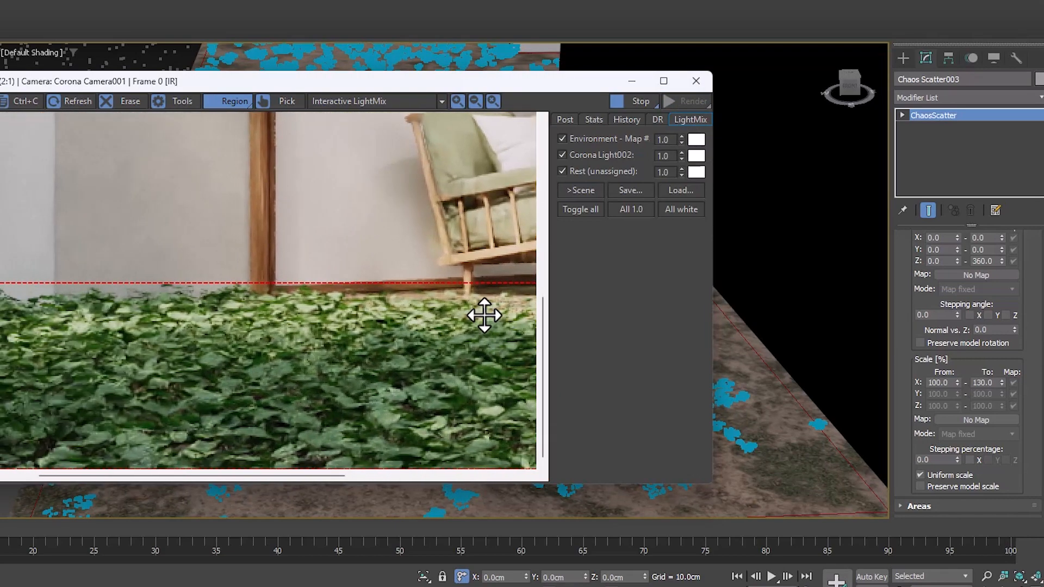
{"action": "scroll", "coordinate": [402, 303], "scroll_direction": "down", "scroll_amount": 1}
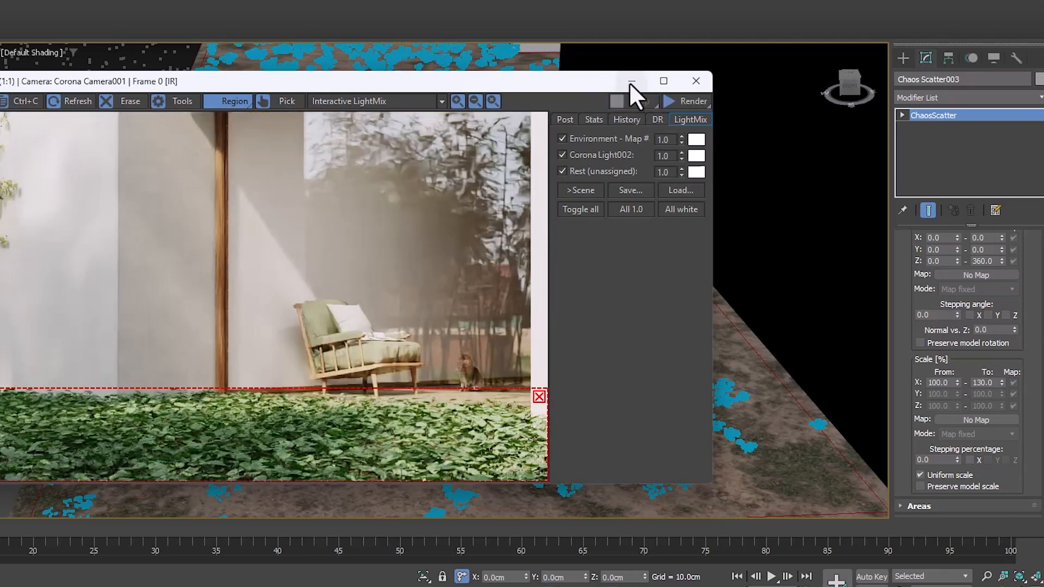
{"action": "left_click", "coordinate": [631, 82]}
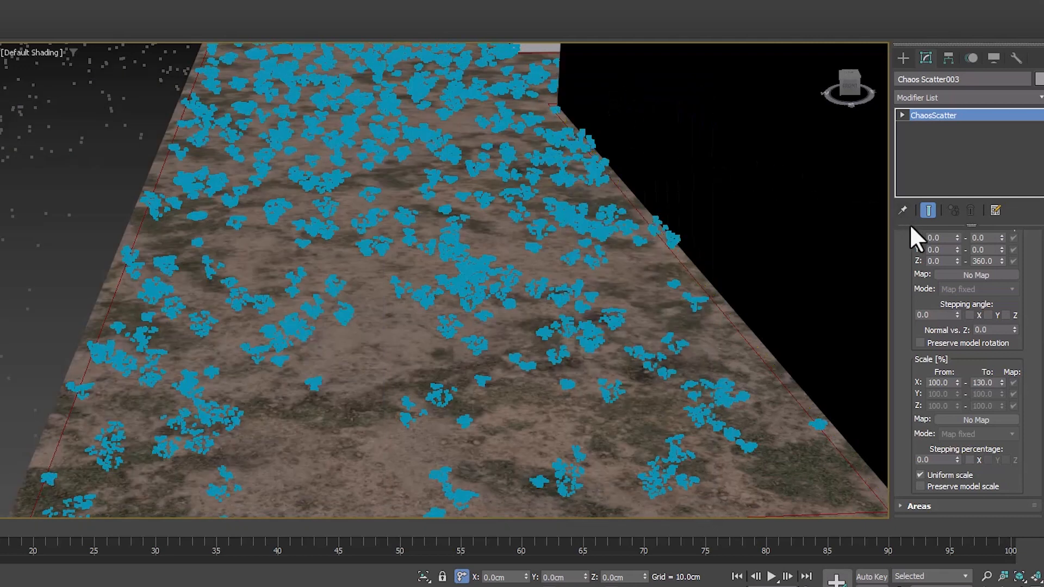
Enable camera clipping for the clover scatter, based on the active render camera
{"action": "left_click_drag", "start_coordinate": [900, 268], "coordinate": [899, 396]}
{"action": "left_click_drag", "start_coordinate": [900, 229], "coordinate": [900, 334]}
{"action": "left_click", "coordinate": [921, 298]}
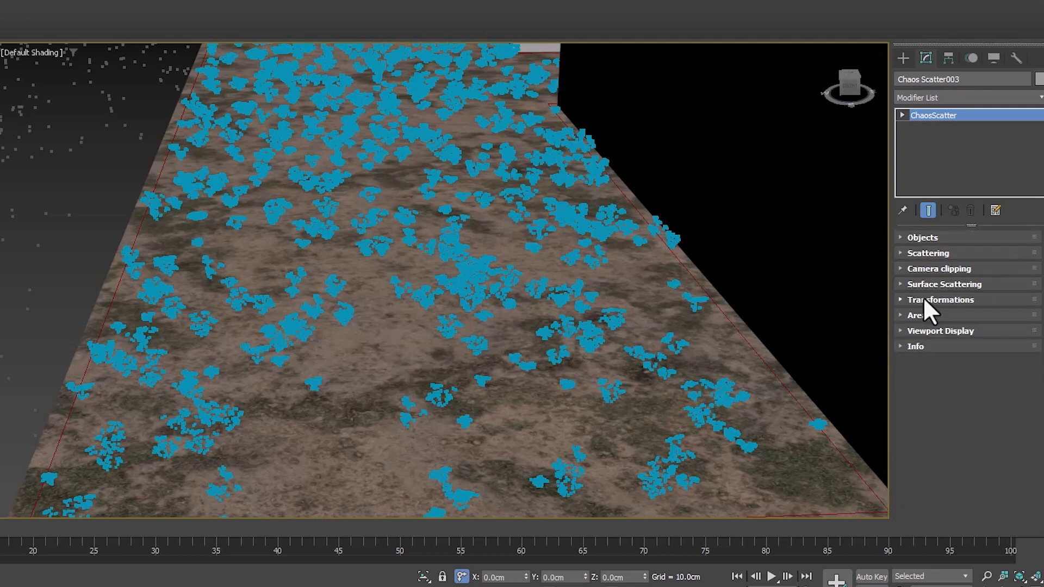
{"action": "left_click", "coordinate": [951, 268]}
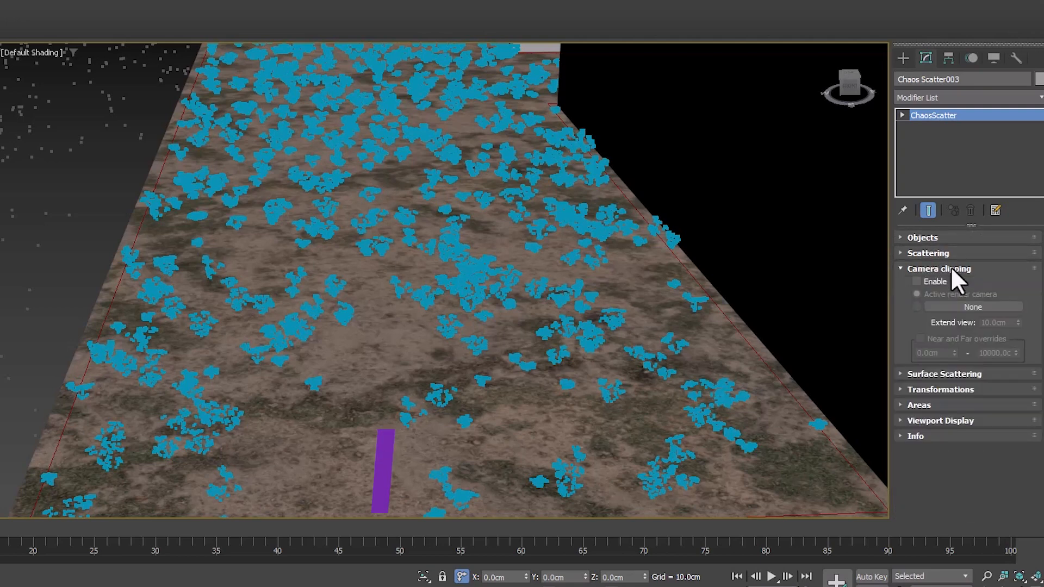
{"action": "left_click", "coordinate": [917, 281]}
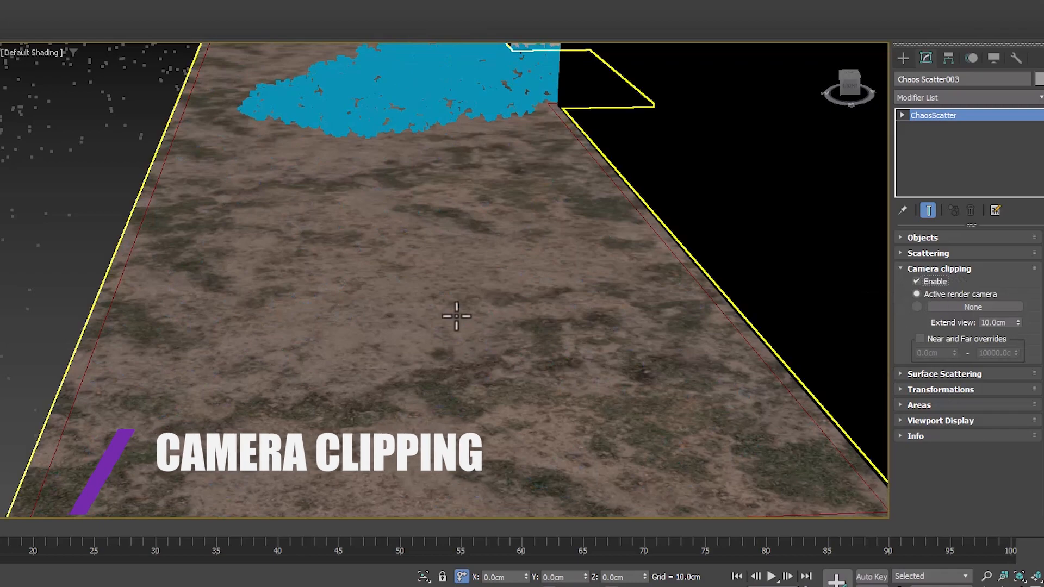
{"action": "scroll", "coordinate": [455, 310], "scroll_direction": "down", "scroll_amount": 5}
{"action": "middle_click_drag", "start_coordinate": [368, 214], "coordinate": [433, 261], "text": "alt"}
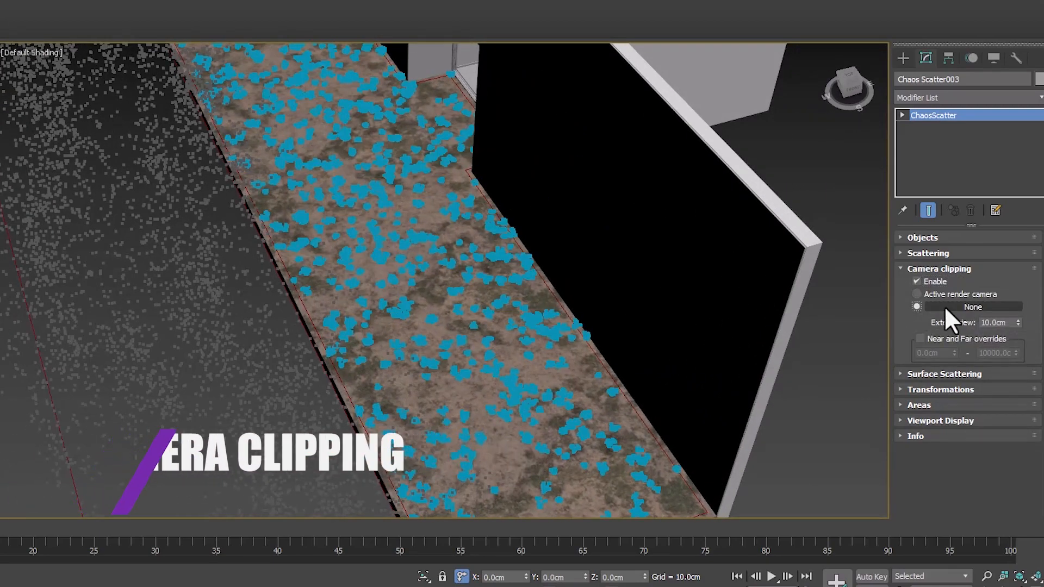
Show the scene cameras and assign Corona Camera004 as the scatter's clipping camera
{"action": "left_click", "coordinate": [925, 307]}
{"action": "key", "text": "shift+c"}
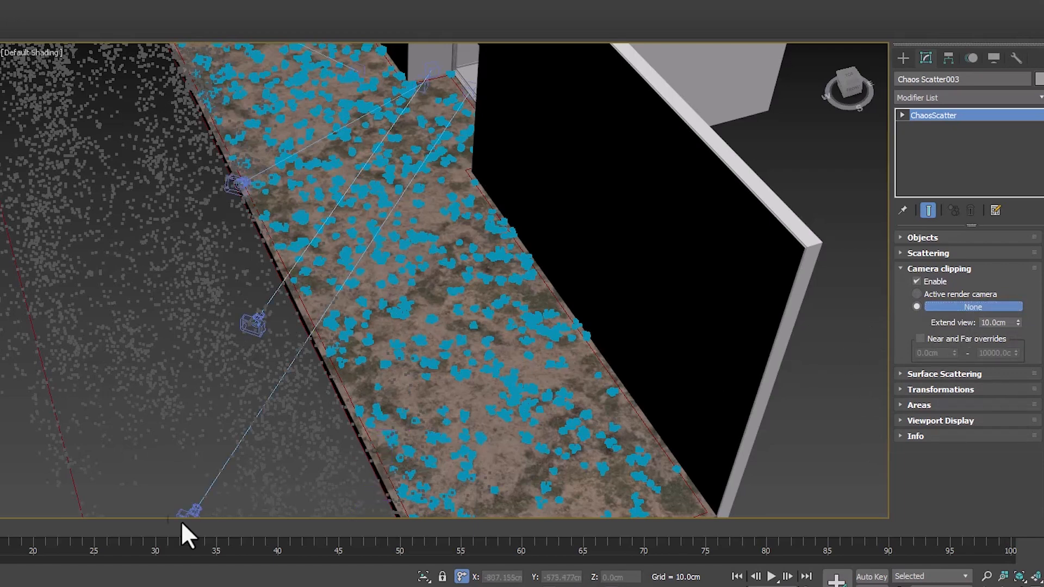
{"action": "middle_click_drag", "start_coordinate": [187, 511], "coordinate": [202, 426]}
{"action": "left_click", "coordinate": [205, 427]}
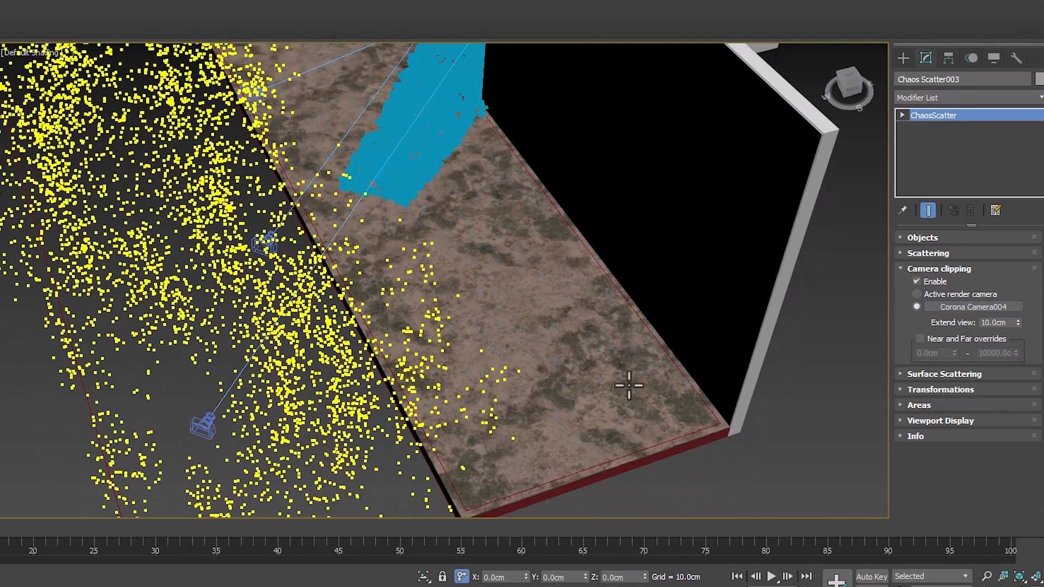
Examine the clipped clover area against the camera's view lines from several angles in the viewport
{"action": "scroll", "coordinate": [382, 243], "scroll_direction": "up", "scroll_amount": 3}
{"action": "middle_click_drag", "start_coordinate": [379, 247], "coordinate": [359, 292]}
{"action": "right_click", "coordinate": [469, 279]}
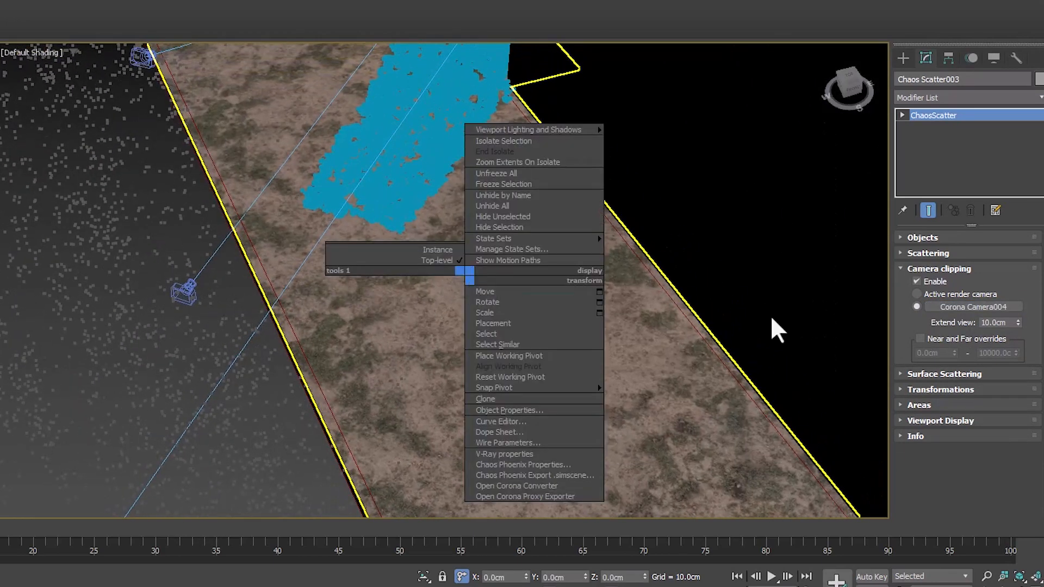
{"action": "left_click", "coordinate": [903, 307]}
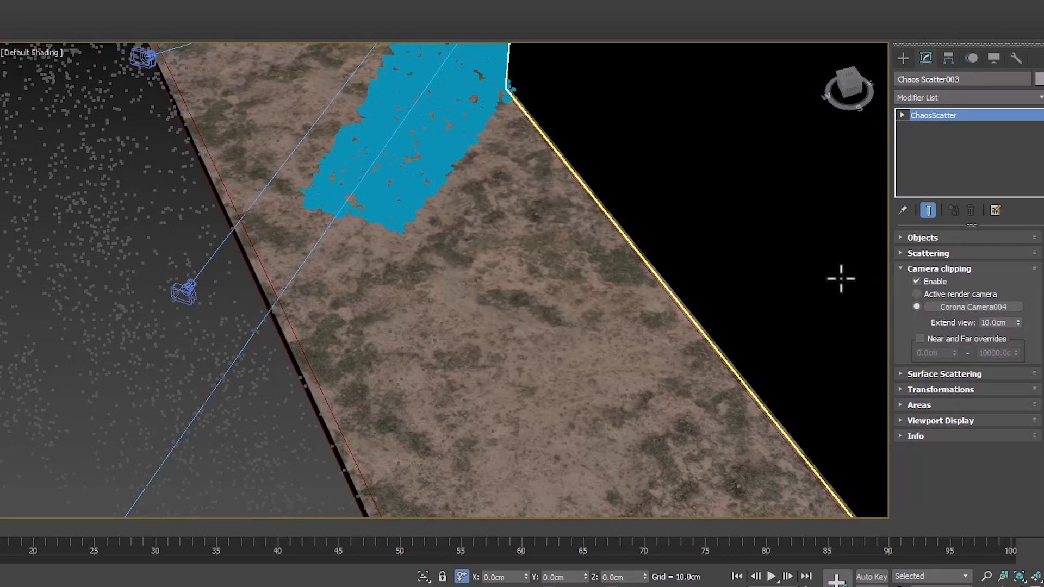
{"action": "middle_click_drag", "start_coordinate": [427, 183], "coordinate": [444, 361]}
{"action": "scroll", "coordinate": [386, 342], "scroll_direction": "down", "scroll_amount": 3}
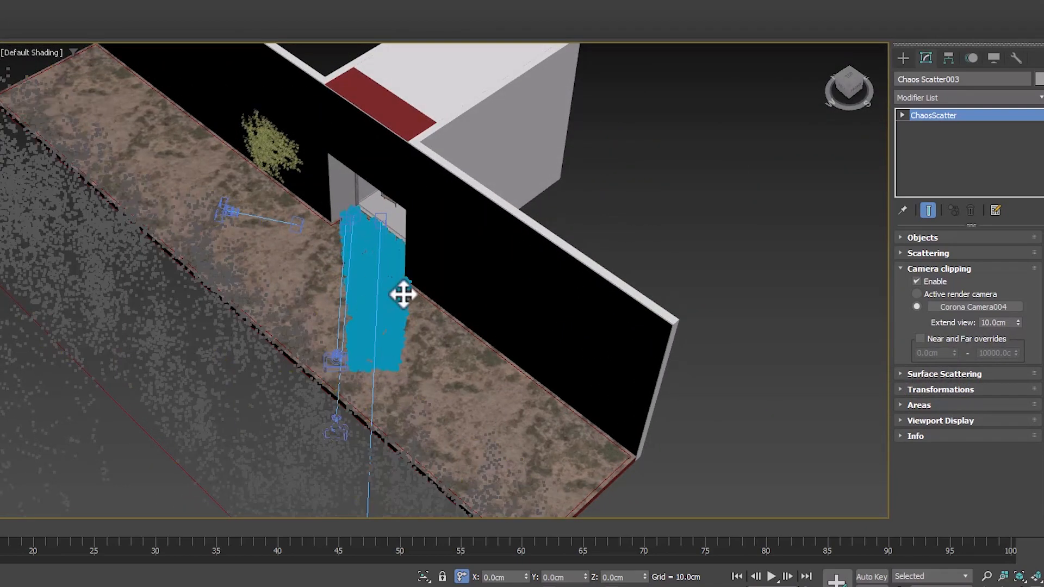
{"action": "middle_click_drag", "start_coordinate": [403, 293], "coordinate": [357, 349], "text": "alt"}
{"action": "scroll", "coordinate": [375, 370], "scroll_direction": "up", "scroll_amount": 4}
{"action": "middle_click_drag", "start_coordinate": [394, 380], "coordinate": [421, 348]}
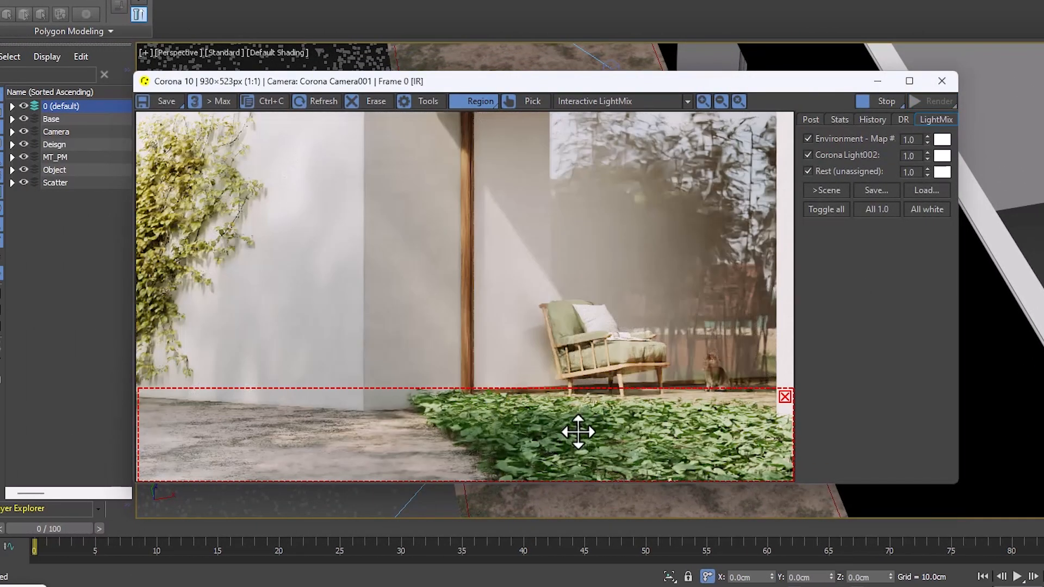
Check the camera-clipped clover in the interactive render and clear the render region
{"action": "left_click", "coordinate": [878, 82]}
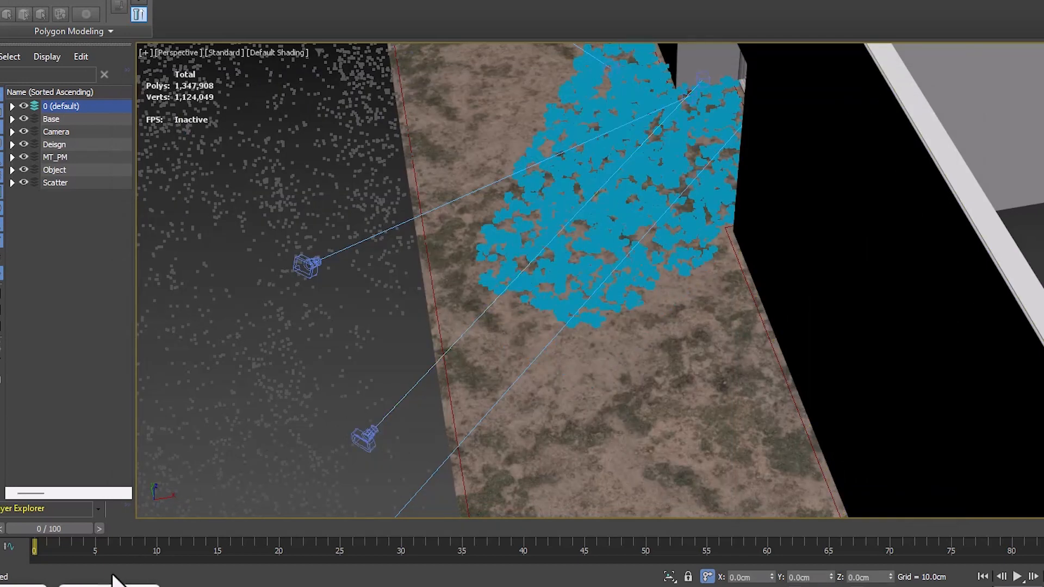
{"action": "left_click", "coordinate": [82, 586]}
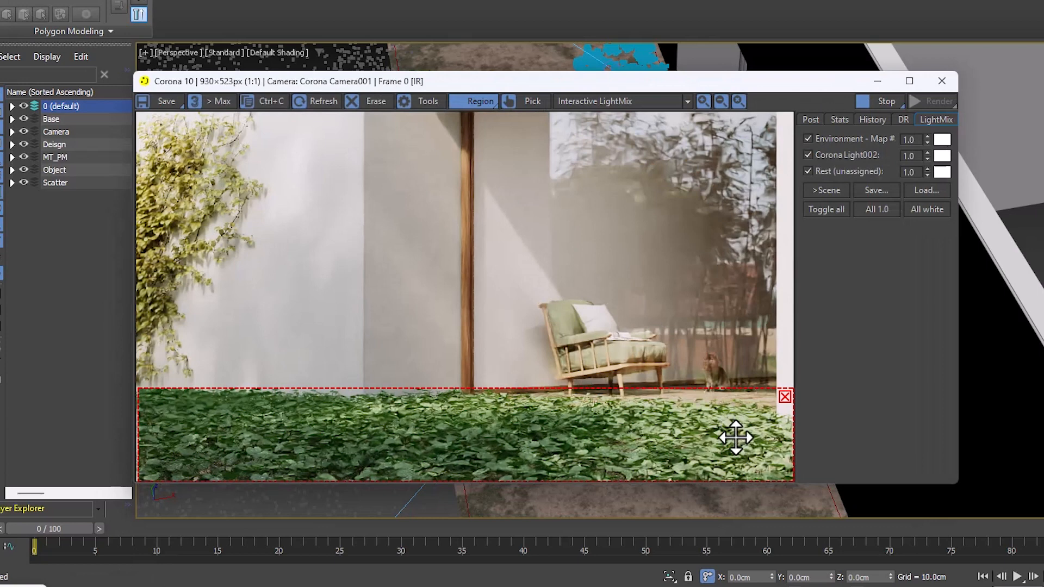
{"action": "left_click", "coordinate": [784, 396]}
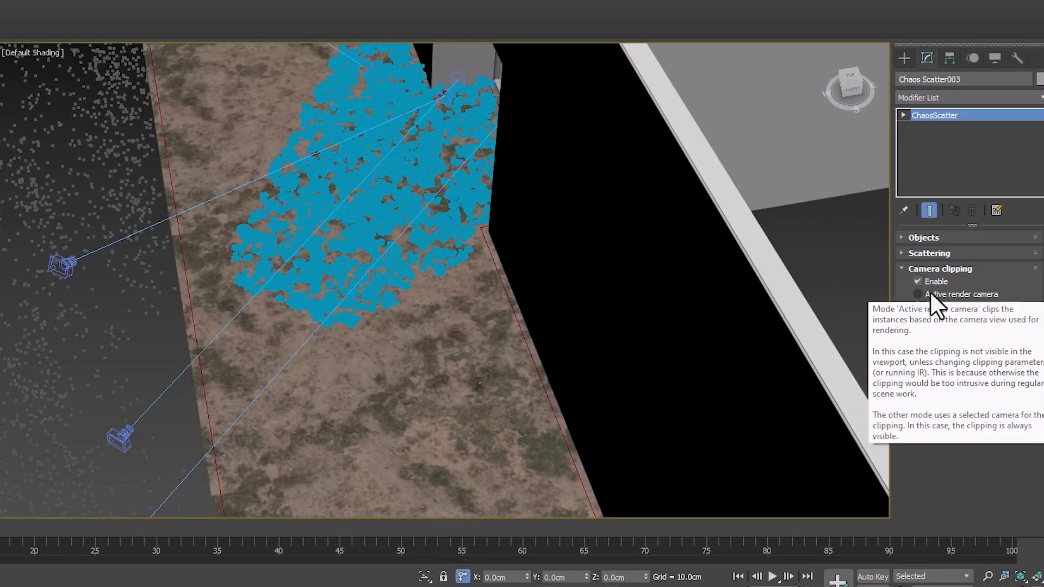
Switch the camera clipping to the active render camera and inspect the clipped area from above
{"action": "left_click", "coordinate": [930, 294]}
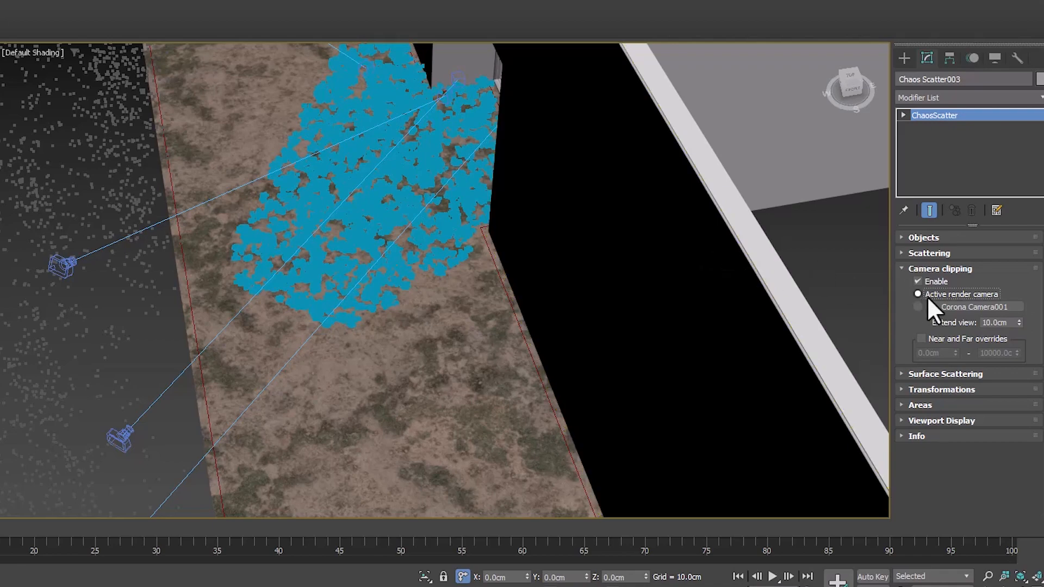
{"action": "middle_click_drag", "start_coordinate": [432, 310], "coordinate": [401, 330], "text": "alt"}
{"action": "scroll", "coordinate": [400, 312], "scroll_direction": "down", "scroll_amount": 4}
{"action": "left_click", "coordinate": [412, 377]}
{"action": "scroll", "coordinate": [401, 330], "scroll_direction": "down", "scroll_amount": 2}
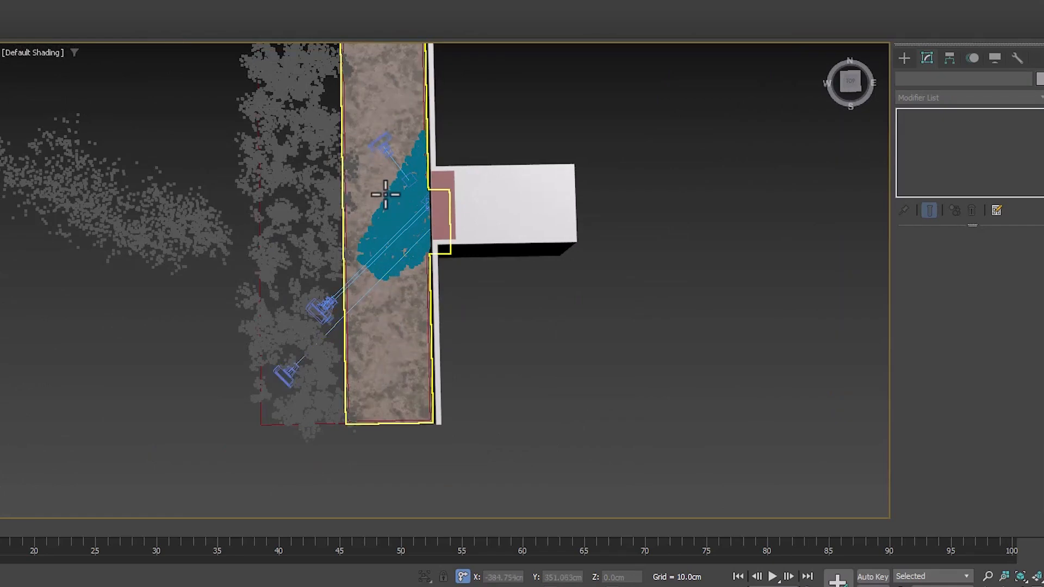
Draw an open curved line spline from above, winding from the clover's lower edge up to the camera beside the ground strip
{"action": "middle_click_drag", "start_coordinate": [414, 319], "coordinate": [407, 269], "text": "alt"}
{"action": "left_click", "coordinate": [903, 59]}
{"action": "left_click", "coordinate": [940, 155]}
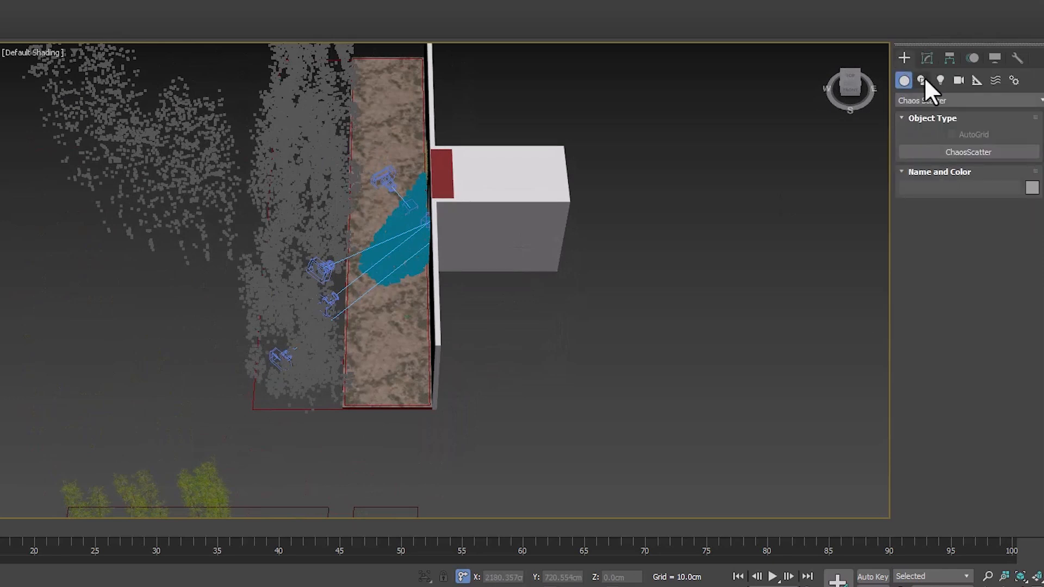
{"action": "left_click", "coordinate": [922, 80]}
{"action": "left_click", "coordinate": [932, 170]}
{"action": "middle_click_drag", "start_coordinate": [423, 320], "coordinate": [438, 345]}
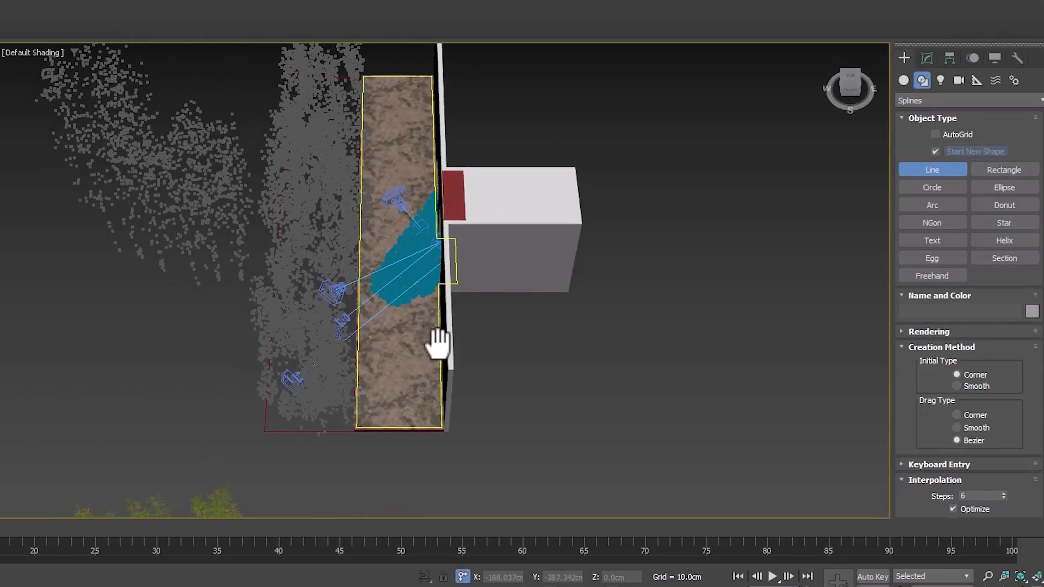
{"action": "key", "text": "t"}
{"action": "scroll", "coordinate": [385, 248], "scroll_direction": "down", "scroll_amount": 5}
{"action": "scroll", "coordinate": [414, 336], "scroll_direction": "down", "scroll_amount": 4}
{"action": "middle_click_drag", "start_coordinate": [406, 185], "coordinate": [400, 454]}
{"action": "scroll", "coordinate": [410, 283], "scroll_direction": "up", "scroll_amount": 3}
{"action": "middle_click_drag", "start_coordinate": [404, 265], "coordinate": [389, 310]}
{"action": "left_click", "coordinate": [379, 357]}
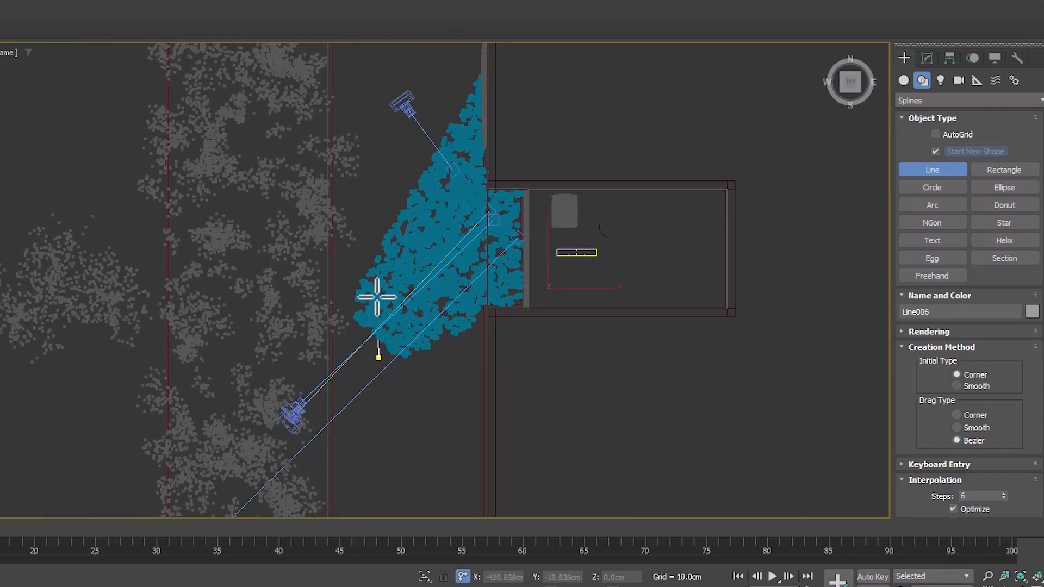
{"action": "left_click_drag", "start_coordinate": [393, 271], "coordinate": [423, 254]}
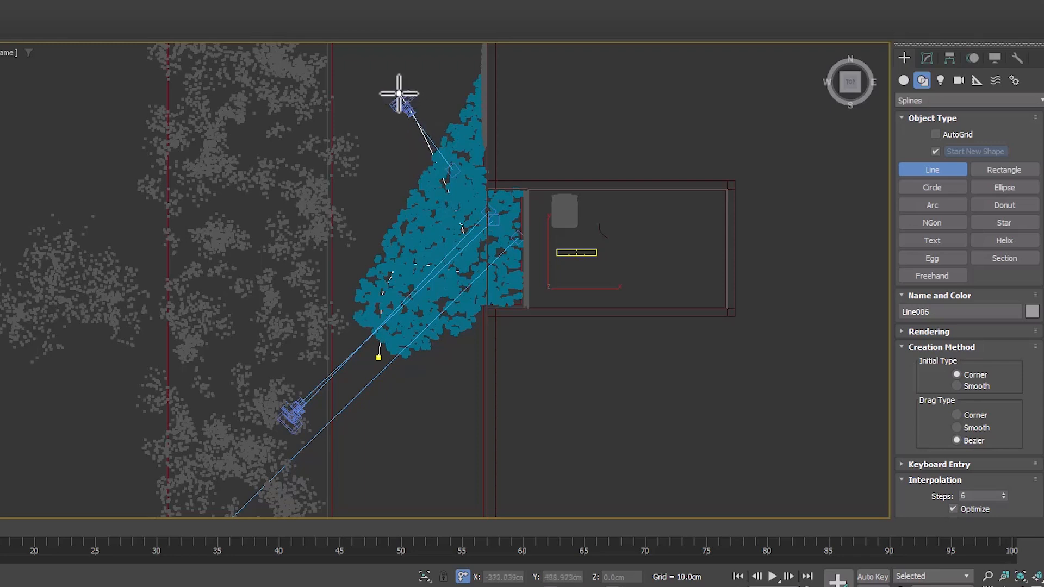
{"action": "left_click", "coordinate": [390, 80]}
{"action": "right_click", "coordinate": [461, 102]}
{"action": "right_click", "coordinate": [462, 100]}
Turn on adaptive interpolation for the new spline and isolate it in the viewport
{"action": "left_click", "coordinate": [925, 60]}
{"action": "left_click", "coordinate": [967, 294]}
{"action": "key", "text": "alt+q"}
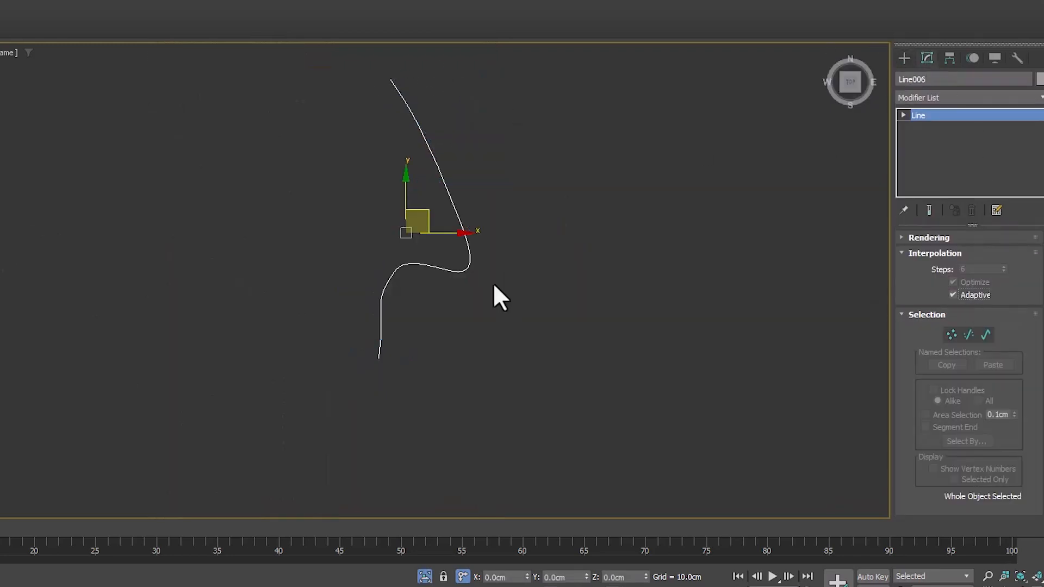
Smooth the spline's lower bend by adjusting its vertex handles, and exit isolation to bring back the scene
{"action": "left_click", "coordinate": [952, 335]}
{"action": "scroll", "coordinate": [370, 261], "scroll_direction": "up", "scroll_amount": 5}
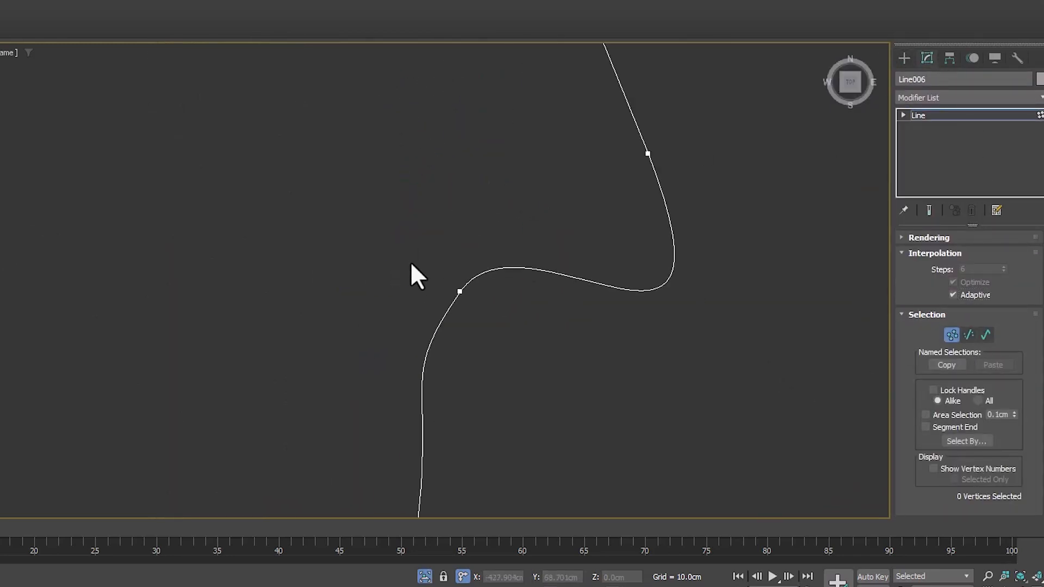
{"action": "left_click", "coordinate": [459, 292]}
{"action": "left_click_drag", "start_coordinate": [475, 272], "coordinate": [430, 257]}
{"action": "left_click_drag", "start_coordinate": [477, 183], "coordinate": [456, 206]}
{"action": "scroll", "coordinate": [485, 185], "scroll_direction": "down", "scroll_amount": 4}
{"action": "left_click", "coordinate": [522, 201]}
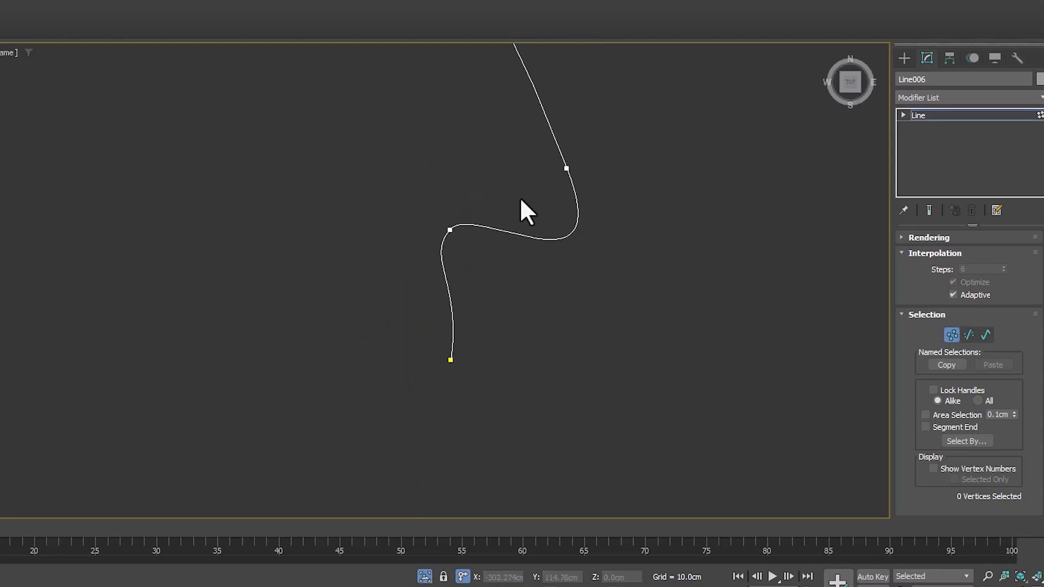
{"action": "left_click", "coordinate": [953, 335]}
{"action": "left_click", "coordinate": [425, 576]}
Add the curved line to the spline excludes in the clover scatter's Areas settings
{"action": "scroll", "coordinate": [490, 403], "scroll_direction": "down", "scroll_amount": 2}
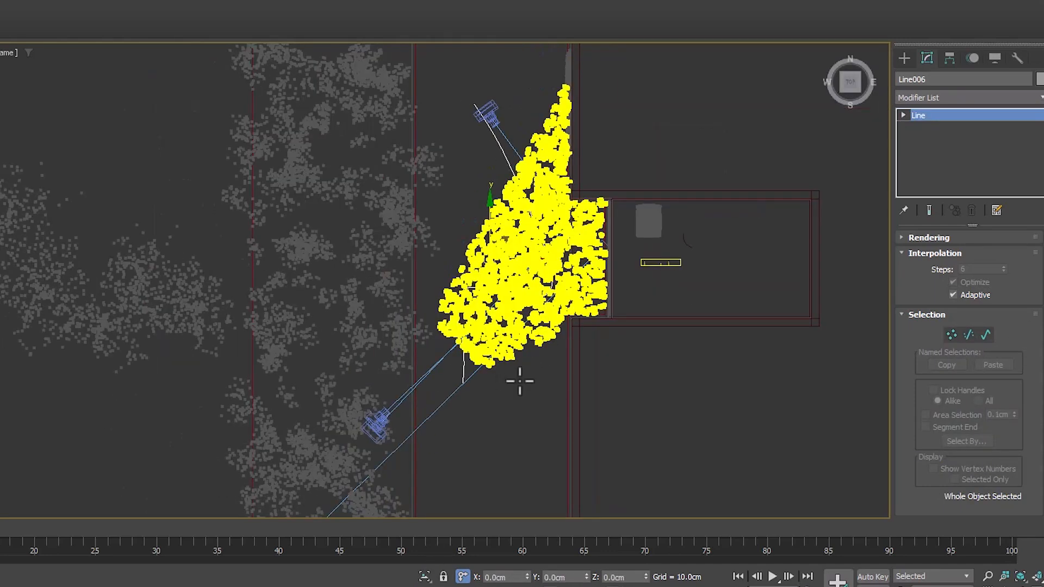
{"action": "scroll", "coordinate": [488, 172], "scroll_direction": "down", "scroll_amount": 5}
{"action": "mouse_move", "coordinate": [509, 316]}
{"action": "middle_mouse_down"}
{"action": "mouse_move", "coordinate": [515, 287]}
{"action": "mouse_move", "coordinate": [499, 311]}
{"action": "middle_mouse_up"}
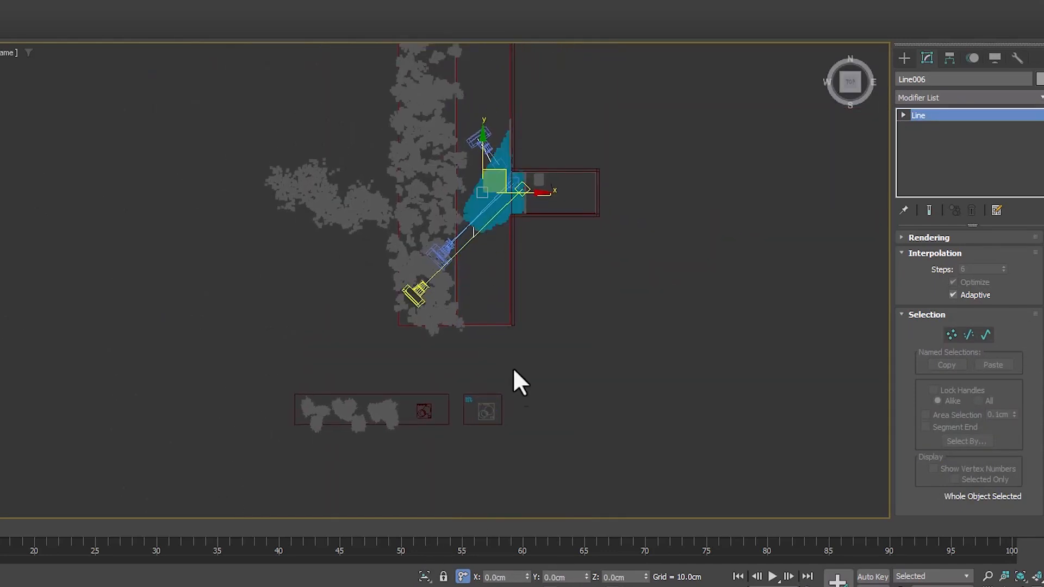
{"action": "scroll", "coordinate": [491, 424], "scroll_direction": "up", "scroll_amount": 3}
{"action": "left_click", "coordinate": [482, 413]}
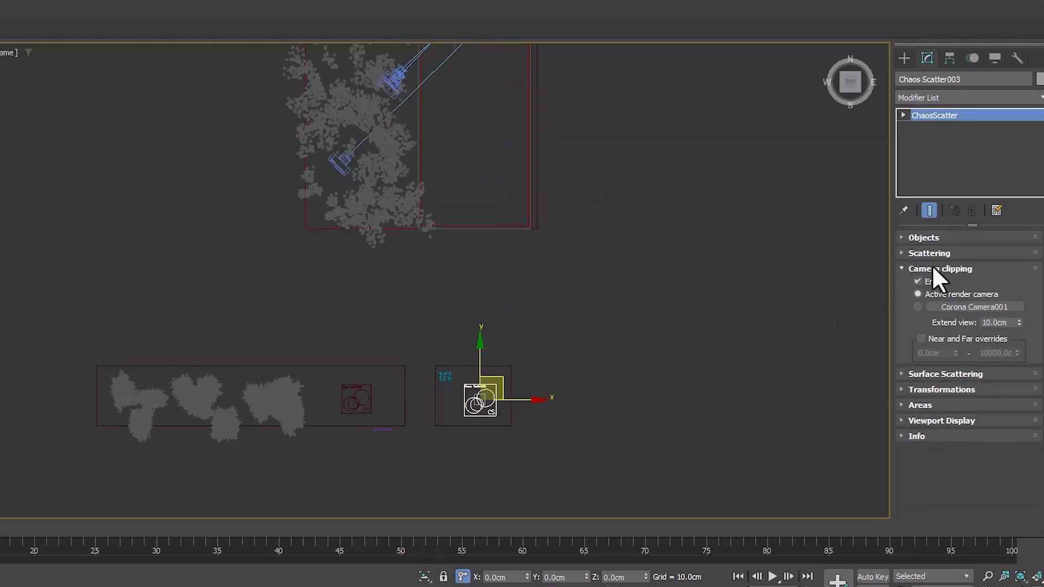
{"action": "left_click", "coordinate": [933, 268]}
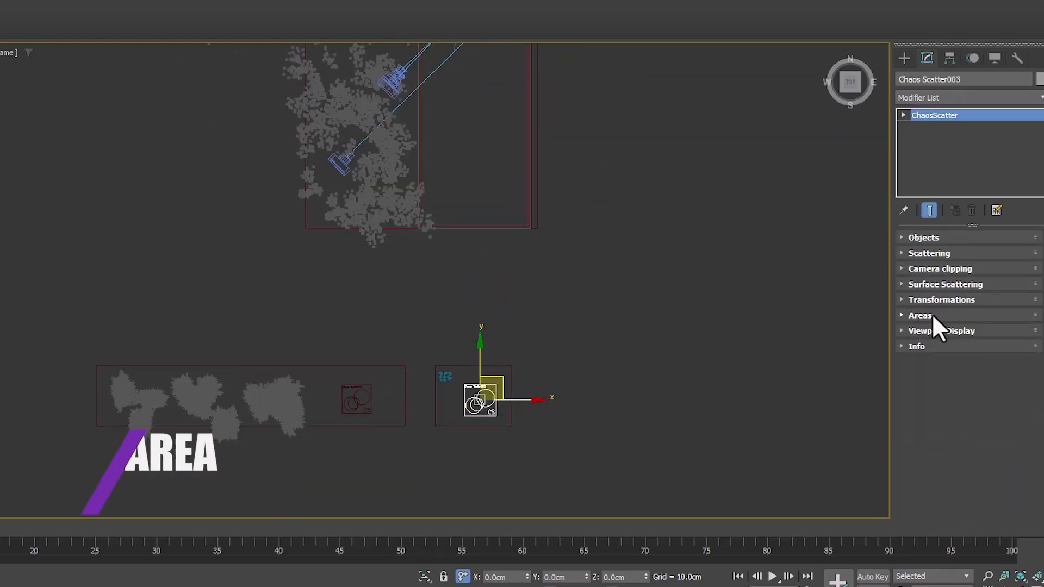
{"action": "left_click", "coordinate": [930, 314]}
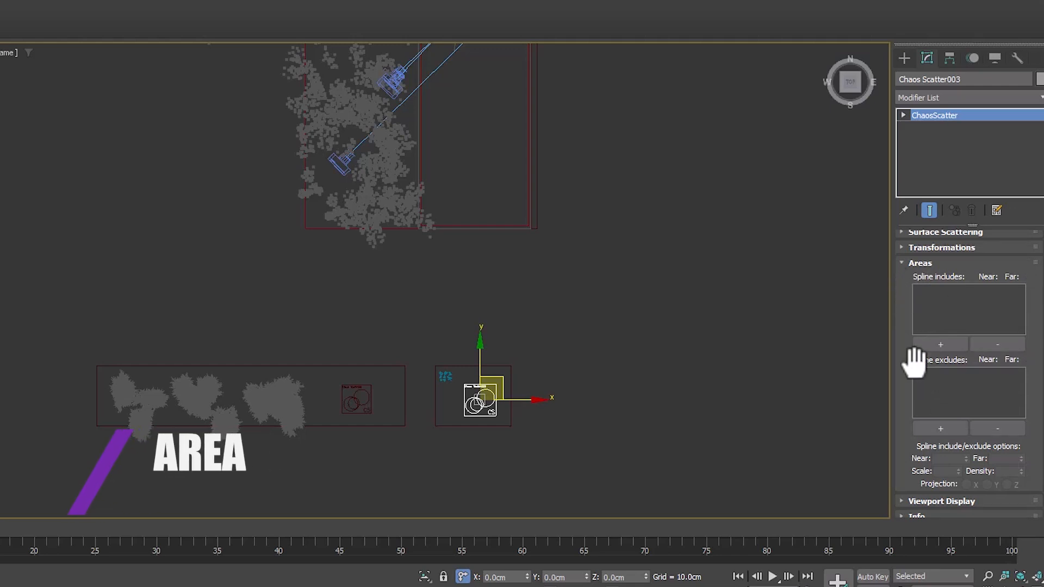
{"action": "left_click", "coordinate": [945, 429]}
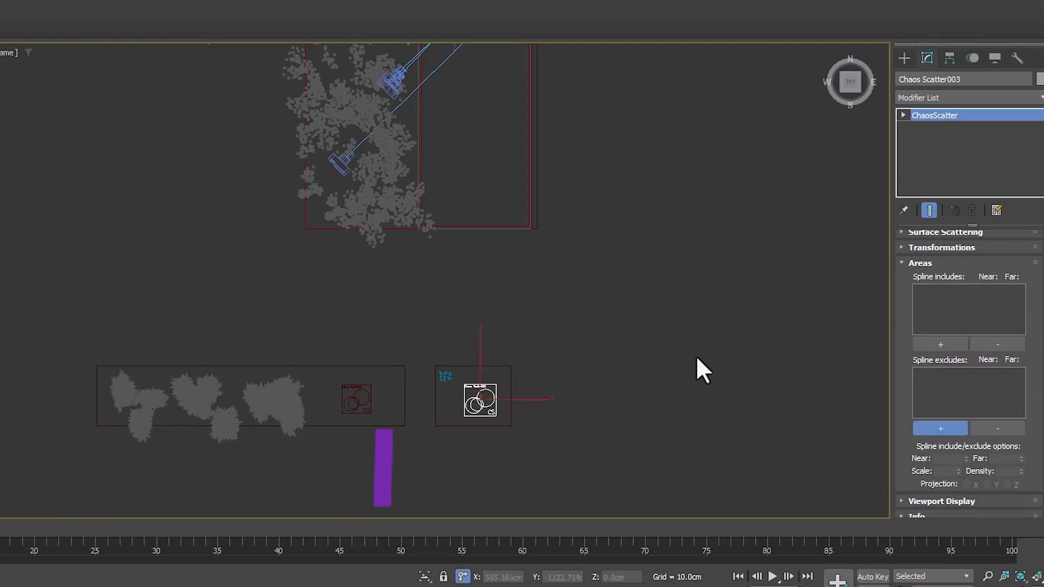
{"action": "middle_click_drag", "start_coordinate": [415, 151], "coordinate": [428, 337]}
{"action": "scroll", "coordinate": [475, 227], "scroll_direction": "up", "scroll_amount": 3}
{"action": "left_click", "coordinate": [475, 228]}
{"action": "scroll", "coordinate": [471, 231], "scroll_direction": "down", "scroll_amount": 3}
{"action": "middle_click_drag", "start_coordinate": [492, 112], "coordinate": [476, 198]}
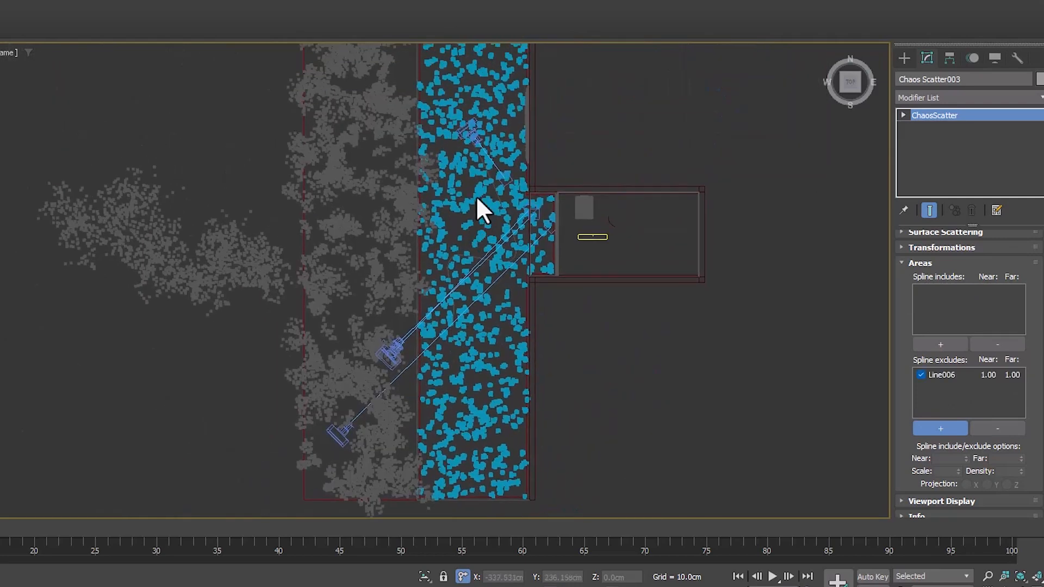
{"action": "scroll", "coordinate": [476, 197], "scroll_direction": "up", "scroll_amount": 2}
{"action": "right_click", "coordinate": [459, 147]}
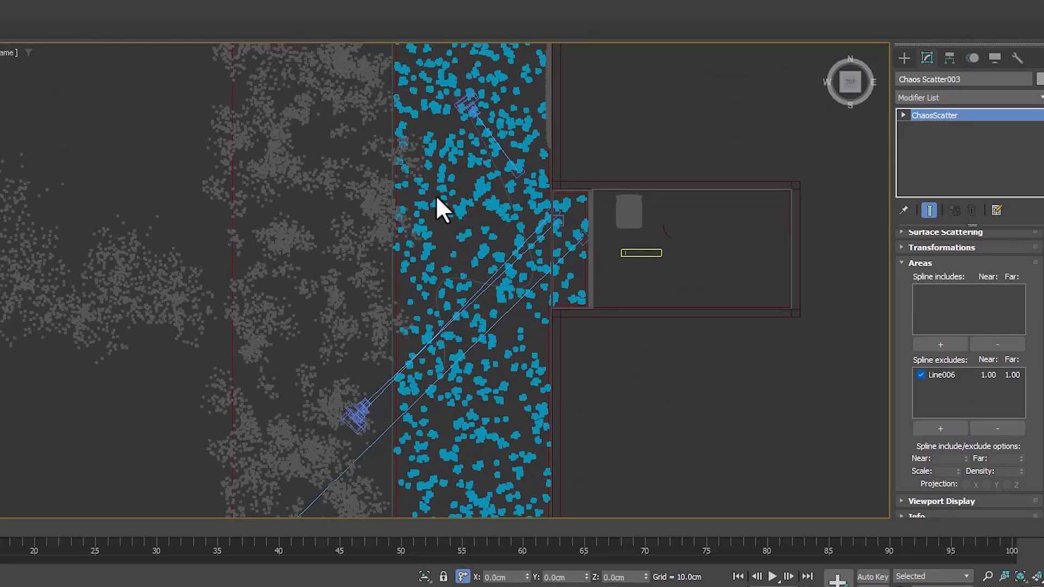
Set the excluded line's Far distance to 50 cm and increase it to 100 cm
{"action": "left_click", "coordinate": [940, 368]}
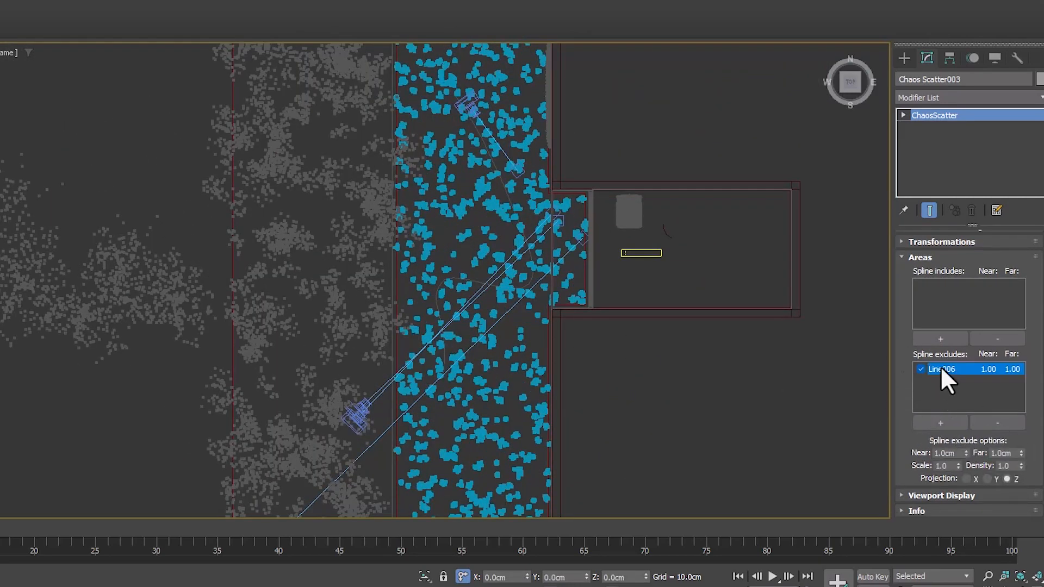
{"action": "left_click", "coordinate": [1006, 452]}
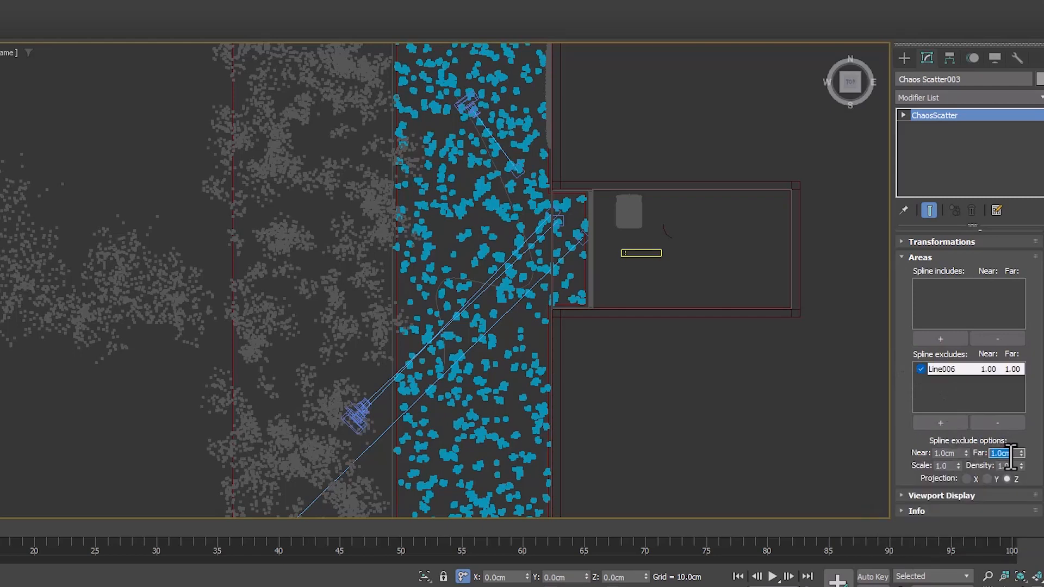
{"action": "type", "text": "50"}
{"action": "key", "text": "Return"}
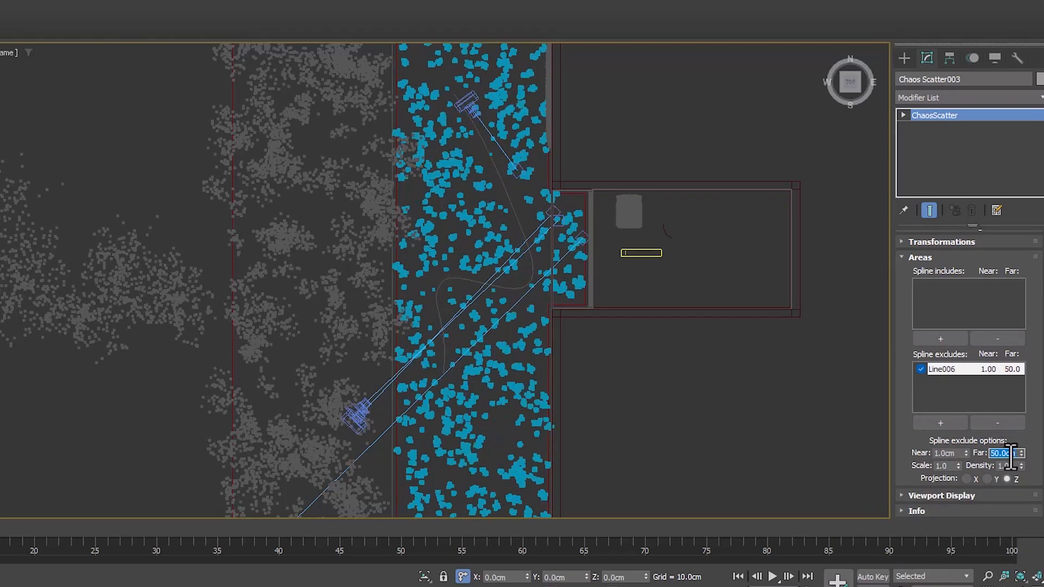
{"action": "type", "text": "100"}
{"action": "key", "text": "Return"}
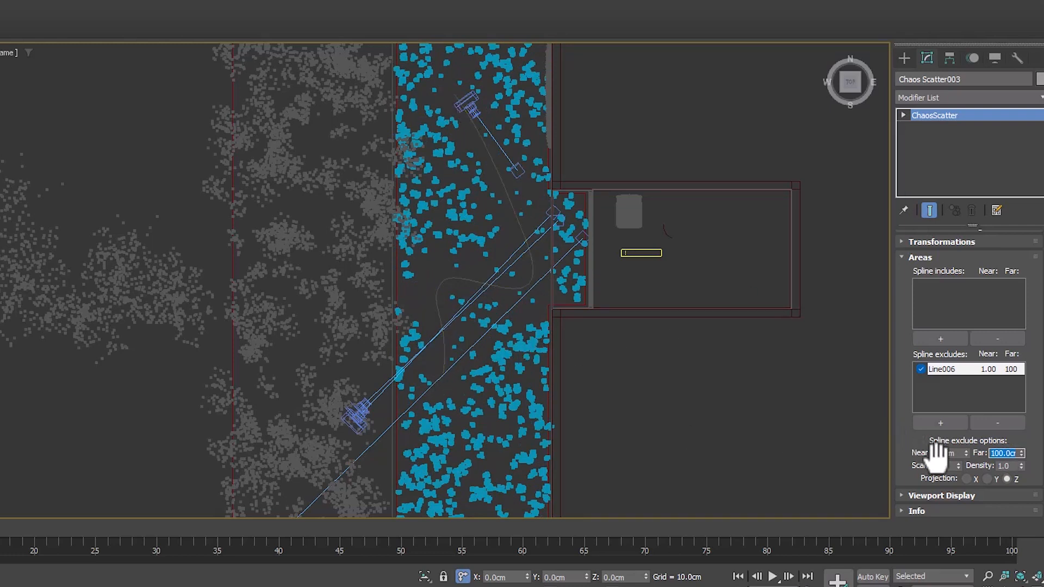
{"action": "key", "text": "Return"}
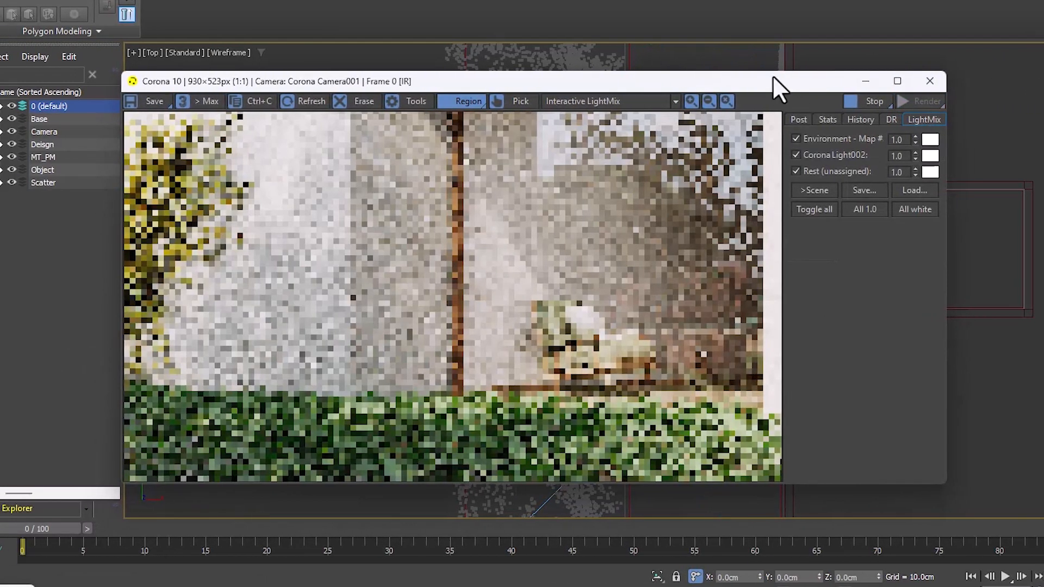
Examine the path cleared through the clover in the interactive render
{"action": "left_click_drag", "start_coordinate": [771, 76], "coordinate": [824, 69]}
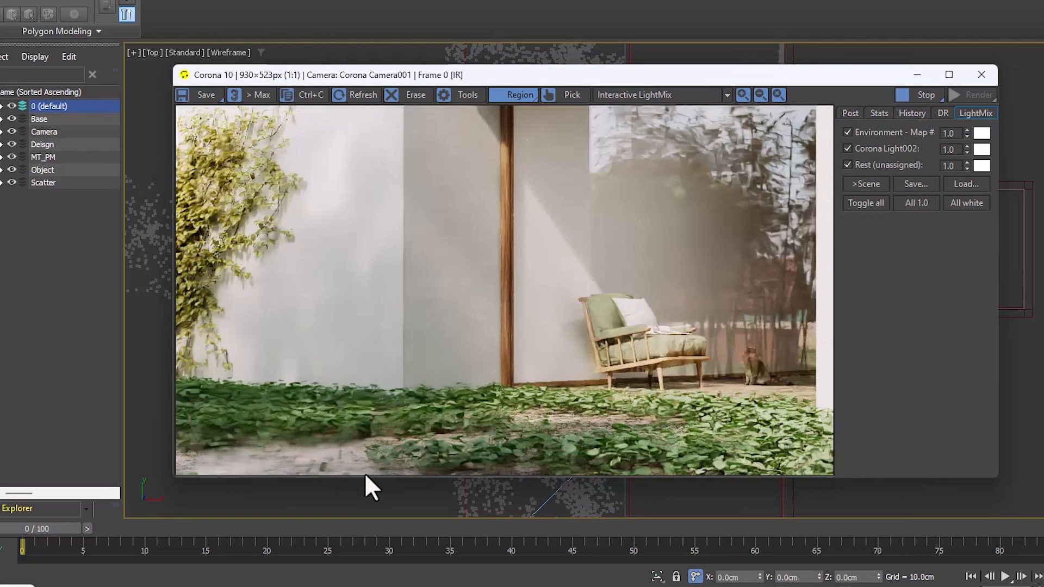
{"action": "scroll", "coordinate": [344, 458], "scroll_direction": "up", "scroll_amount": 1}
{"action": "middle_click_drag", "start_coordinate": [487, 359], "coordinate": [503, 334]}
{"action": "scroll", "coordinate": [487, 376], "scroll_direction": "down", "scroll_amount": 1}
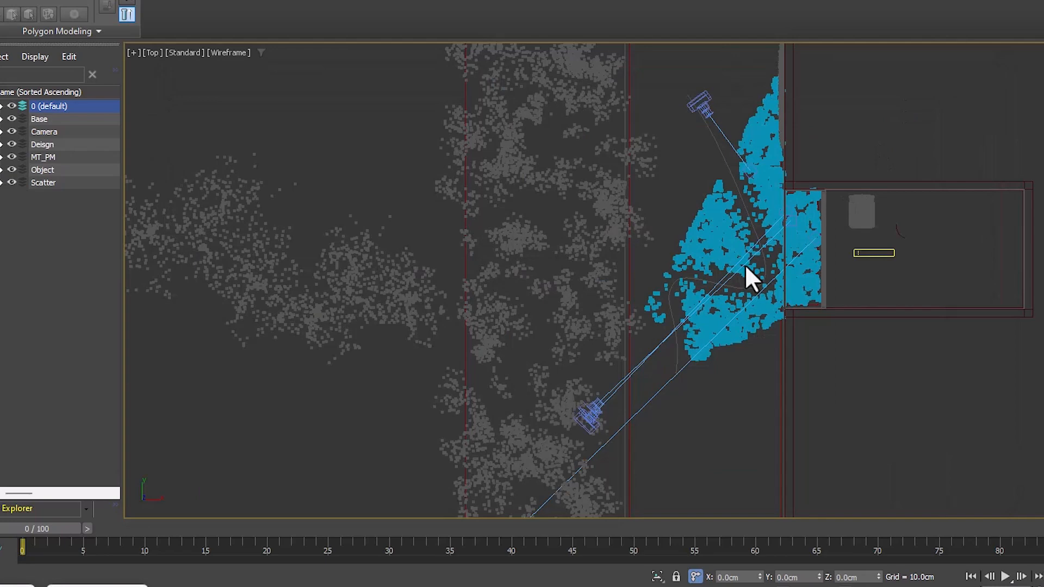
Reshape the exclusion spline by adjusting the lower bend's handle and moving the upper bend's vertex, and leave vertex editing
{"action": "scroll", "coordinate": [750, 275], "scroll_direction": "up", "scroll_amount": 3}
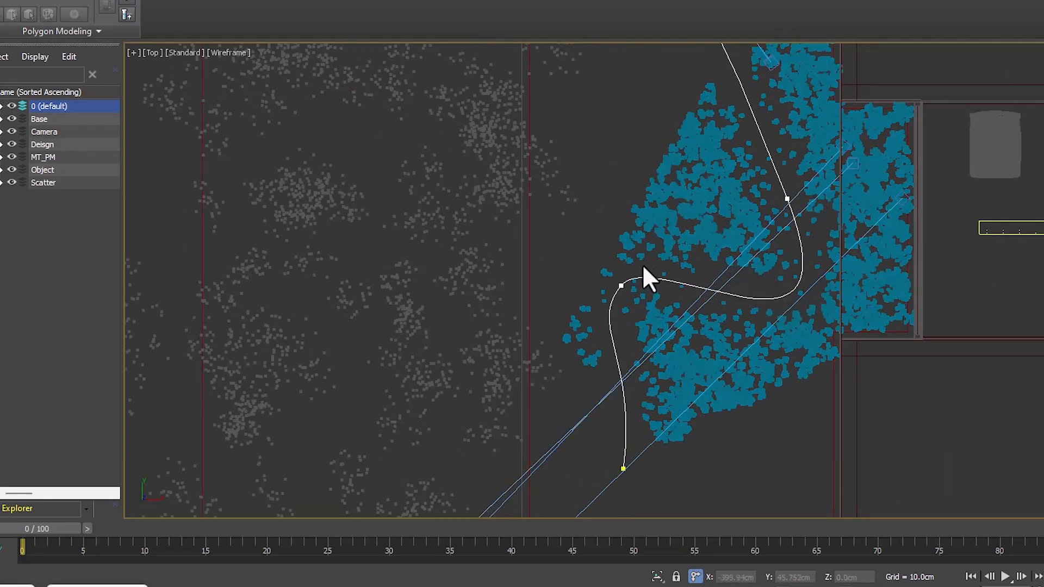
{"action": "left_click", "coordinate": [622, 285]}
{"action": "left_click_drag", "start_coordinate": [653, 244], "coordinate": [598, 135]}
{"action": "left_click_drag", "start_coordinate": [787, 200], "coordinate": [773, 260]}
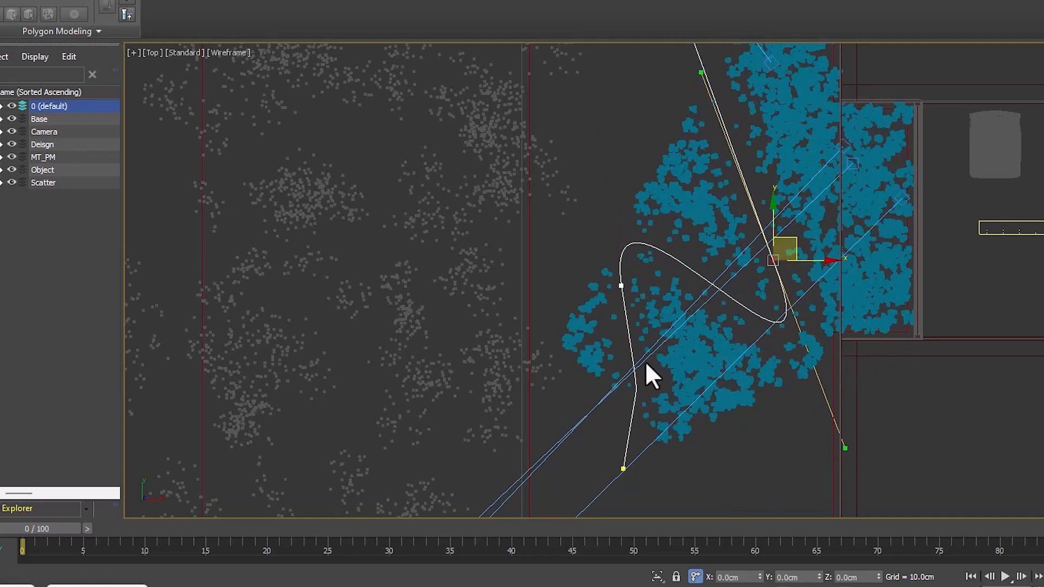
{"action": "key", "text": "1"}
Check the reshaped path in the interactive render and stop rendering
{"action": "left_click", "coordinate": [106, 586]}
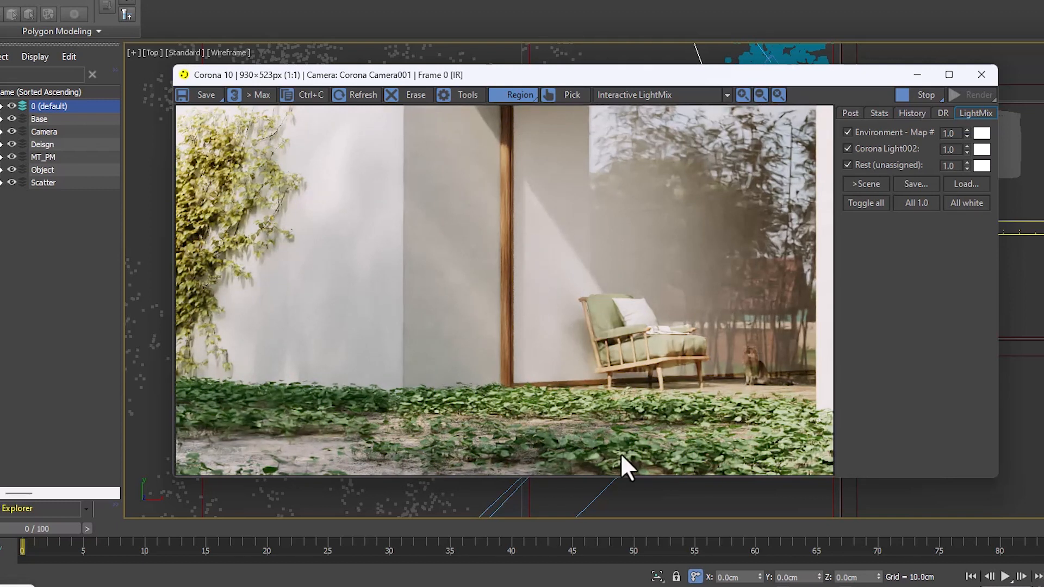
{"action": "left_click", "coordinate": [924, 95]}
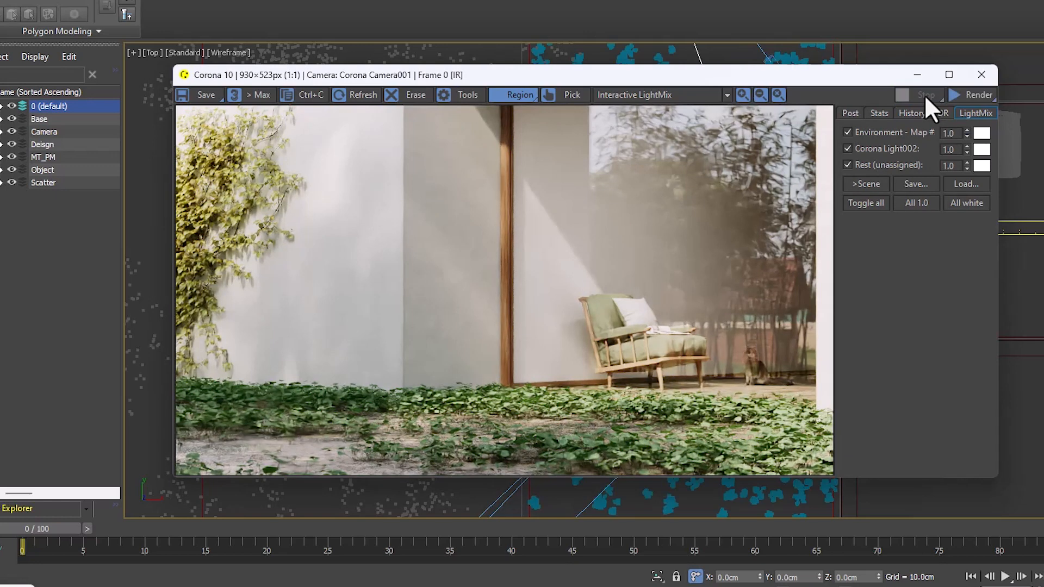
{"action": "left_click", "coordinate": [804, 77]}
Select the clover scatter again and open its Areas settings
{"action": "left_click", "coordinate": [1037, 314]}
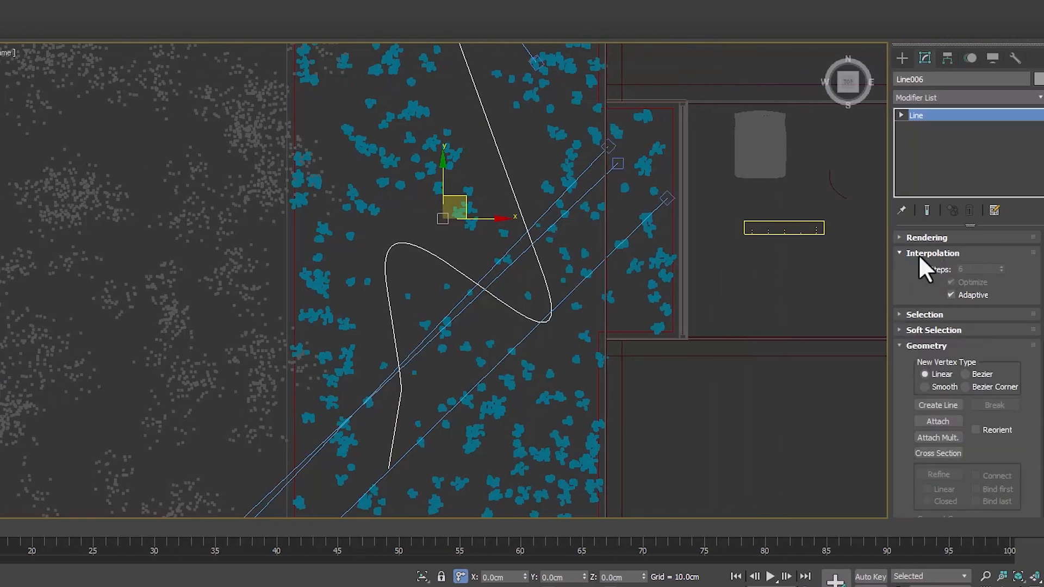
{"action": "left_click", "coordinate": [1037, 253]}
{"action": "scroll", "coordinate": [671, 261], "scroll_direction": "down", "scroll_amount": 5}
{"action": "scroll", "coordinate": [582, 366], "scroll_direction": "up", "scroll_amount": 3}
{"action": "left_click", "coordinate": [584, 367]}
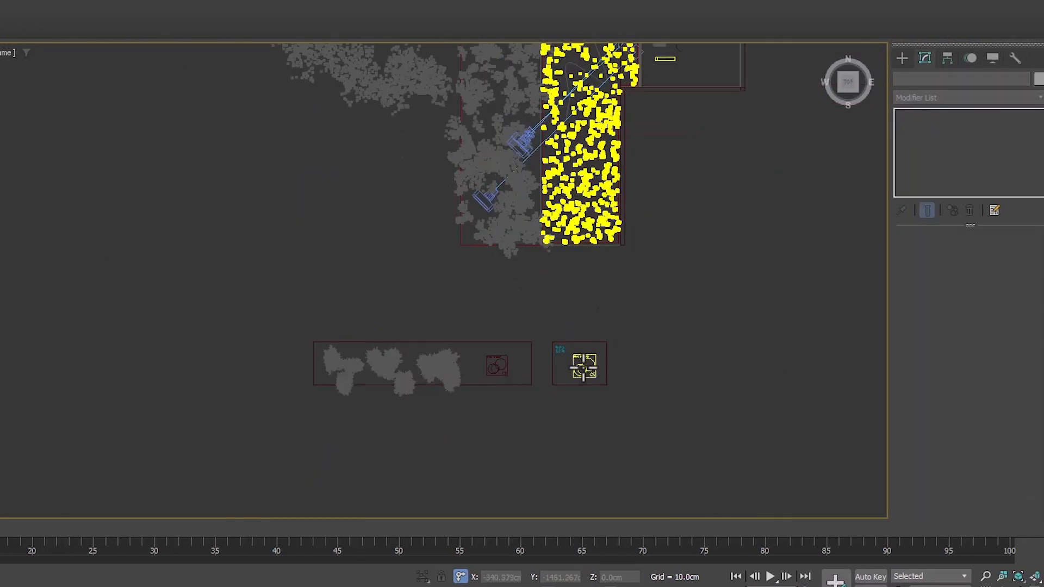
{"action": "left_click_drag", "start_coordinate": [892, 380], "coordinate": [891, 325]}
{"action": "left_click", "coordinate": [902, 317]}
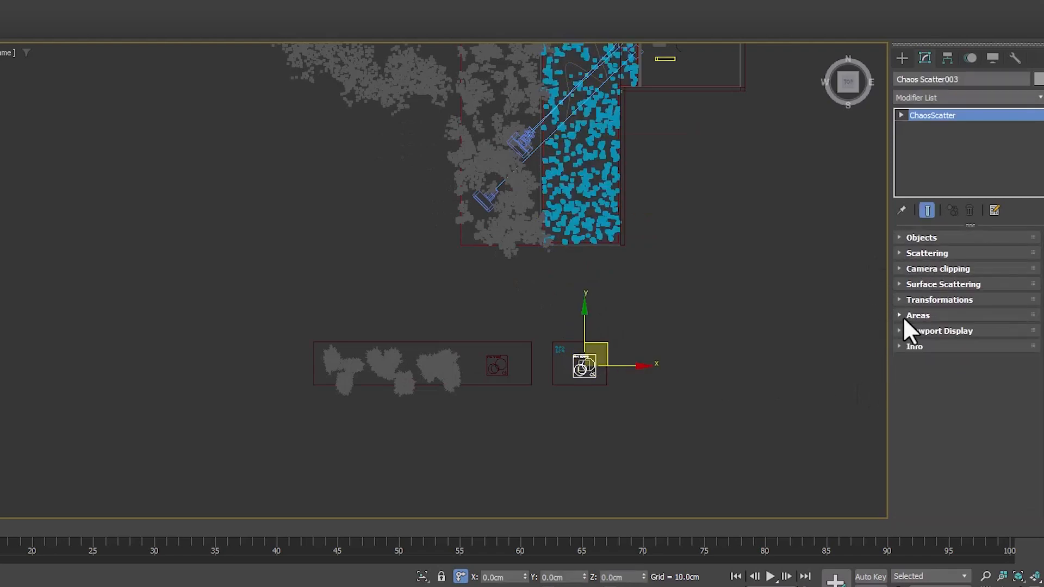